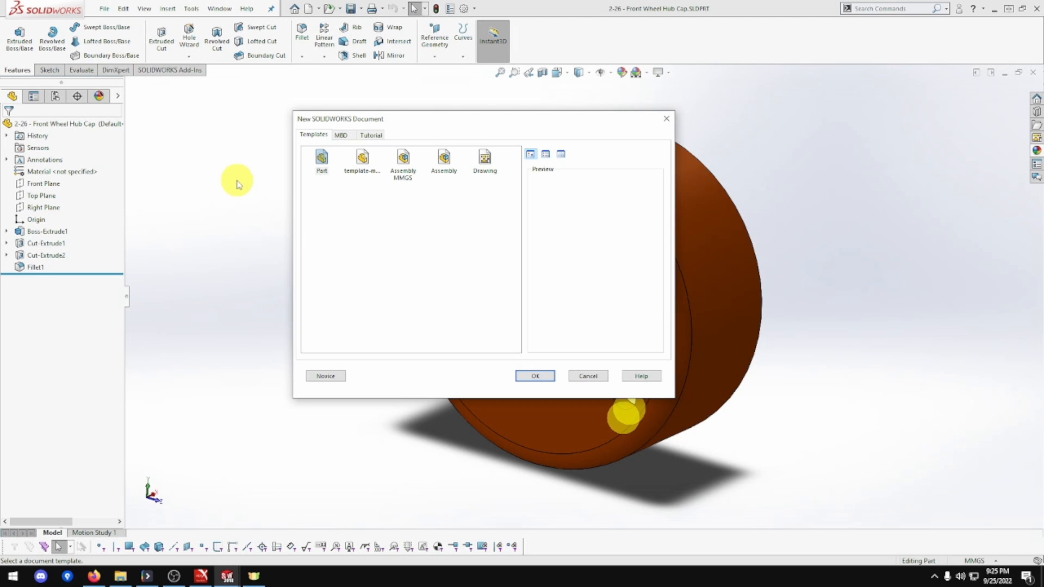
Create a new assembly from the Assembly MMGS template and show origins in the graphics area.
click(409, 165)
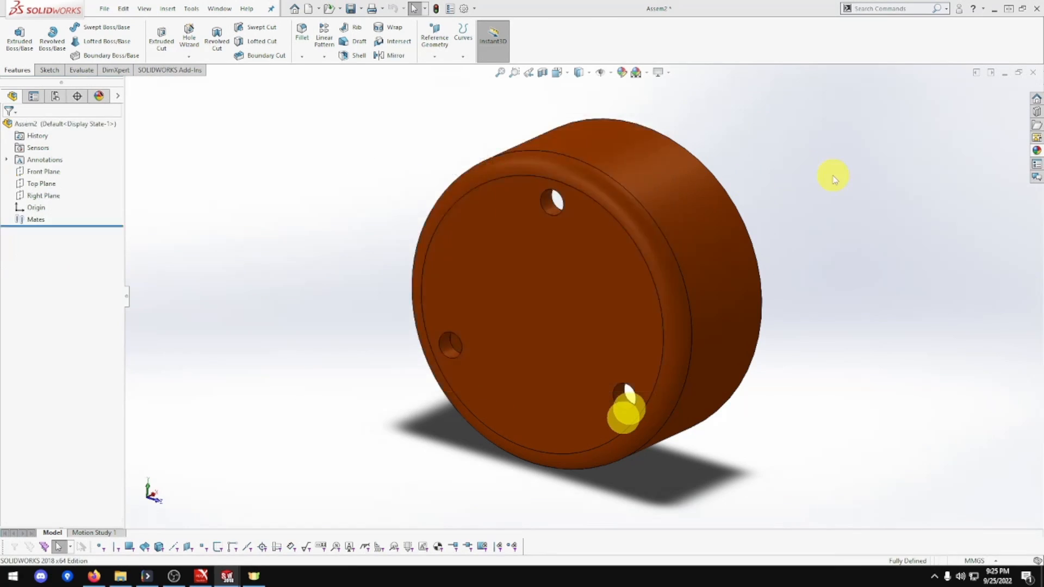
click(144, 8)
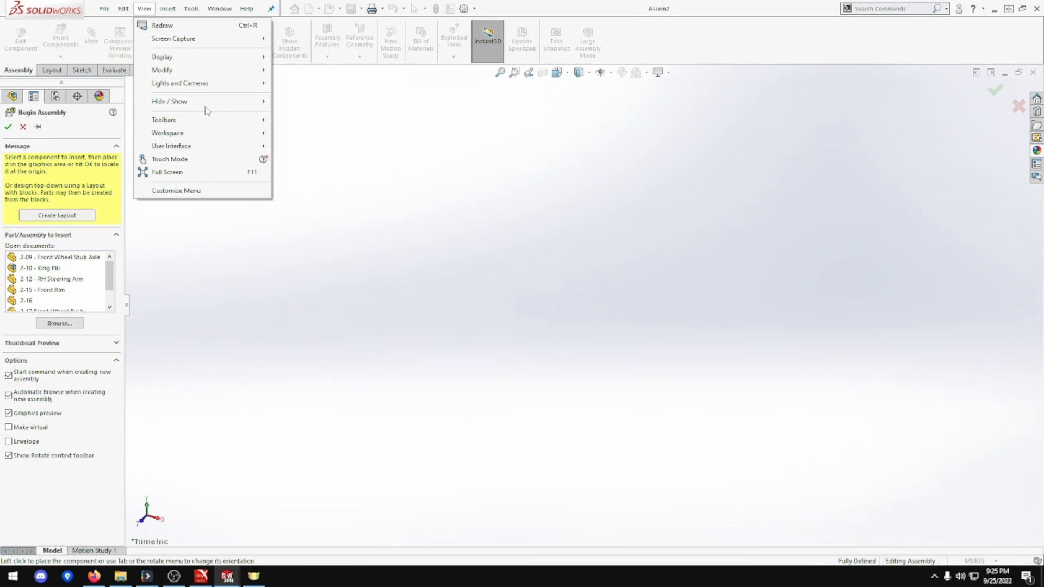
mouse_move(205, 103)
click(340, 272)
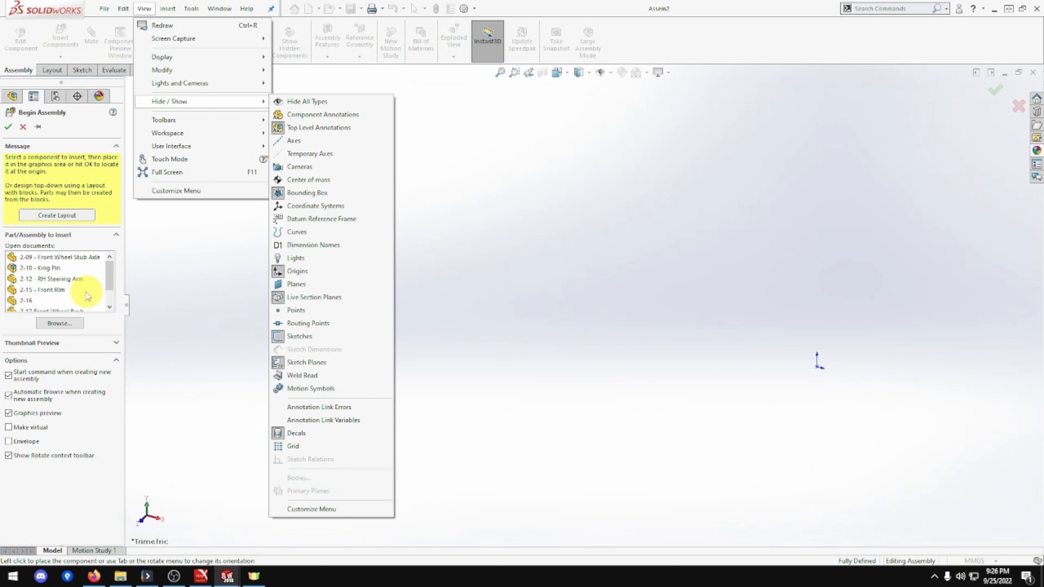
Place the 2-09 Front Wheel Stub Axle at the assembly origin and save the assembly as SA-202.
click(63, 259)
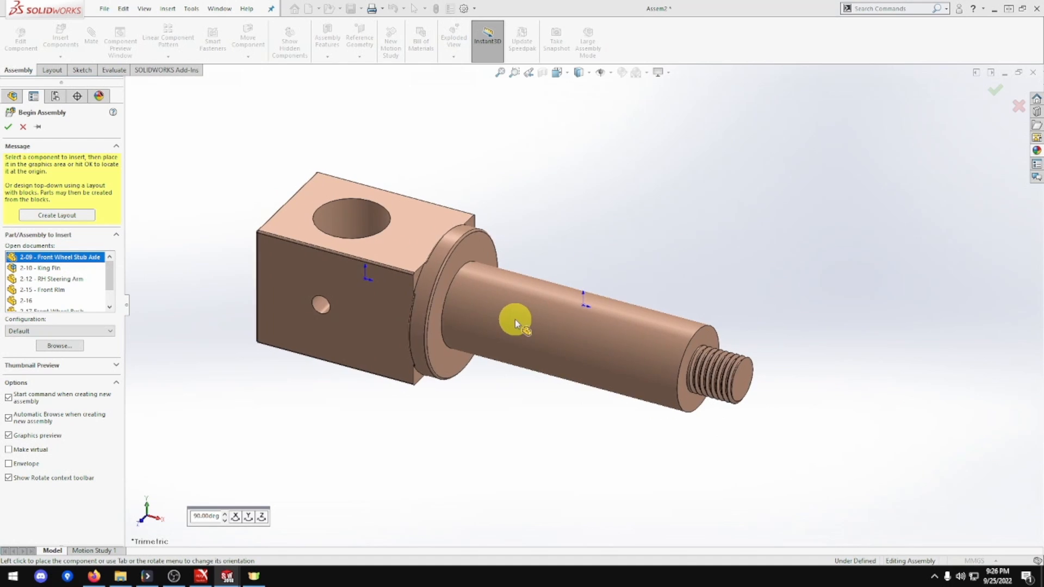
click(581, 310)
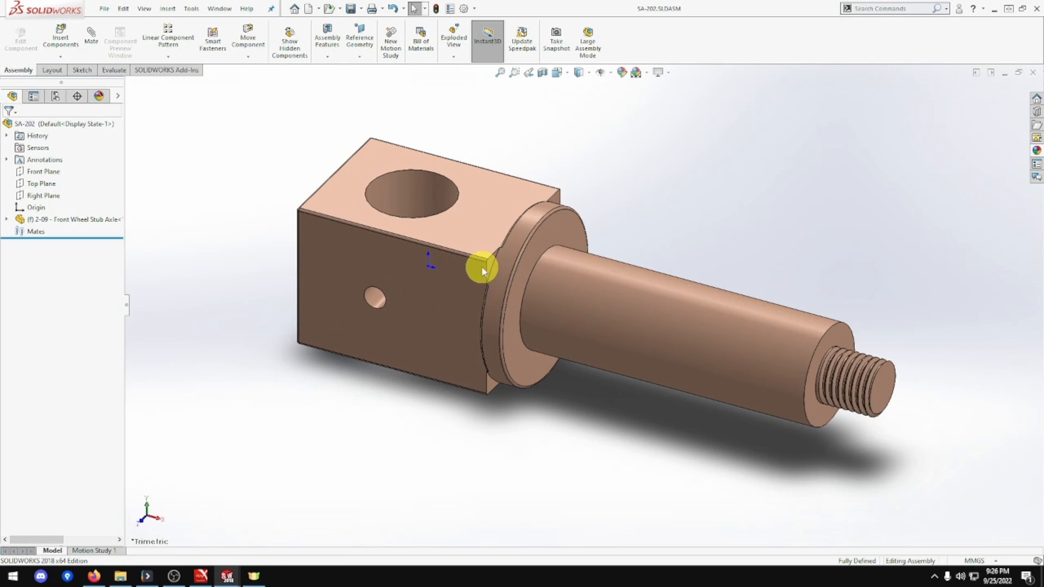
key(f)
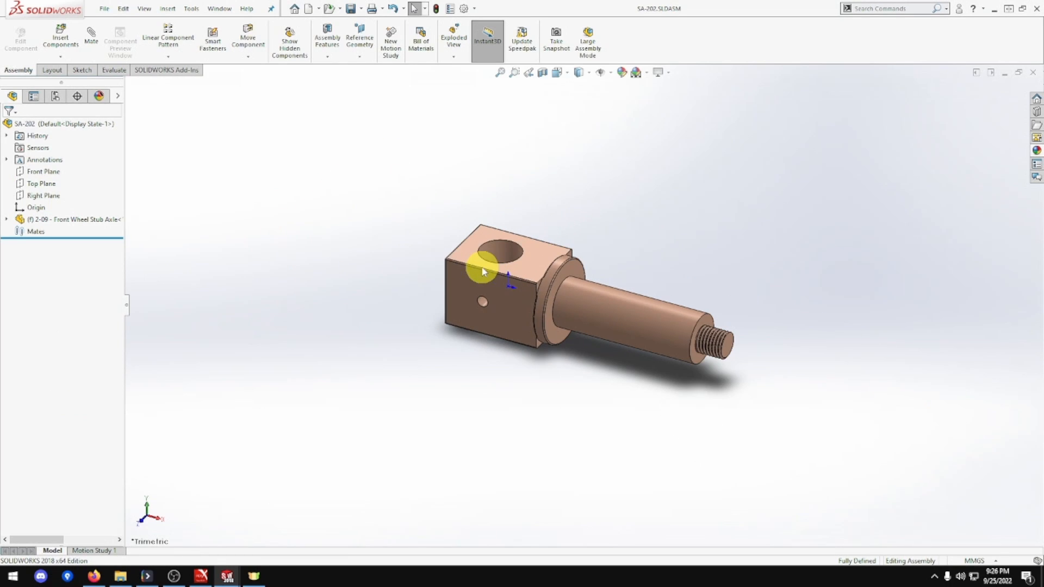
Insert the 2-10 King Pin and the 2-12 RH Steering Arm on either side of the stub axle, keeping the insert command active.
click(61, 42)
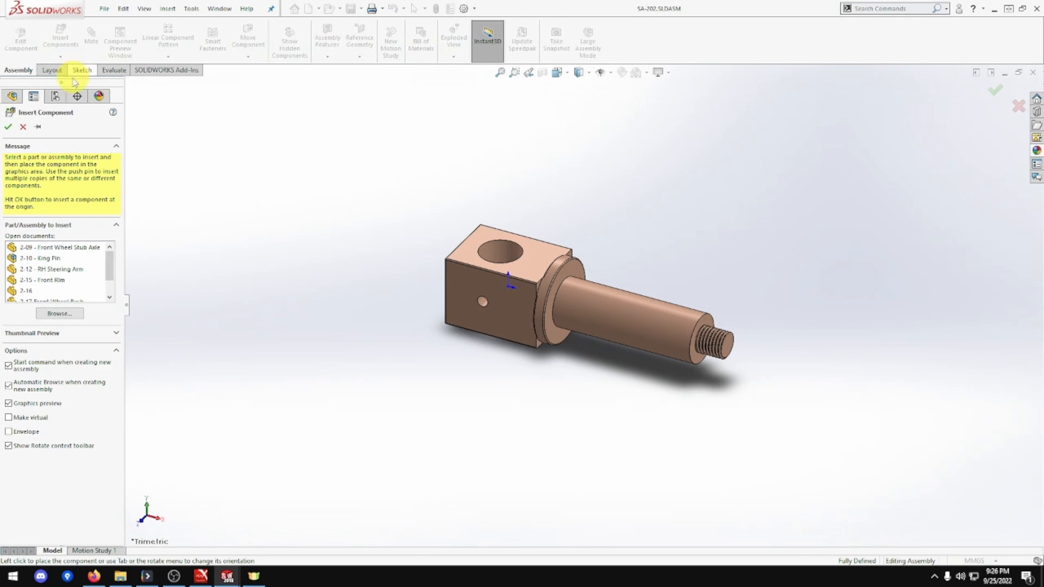
click(38, 128)
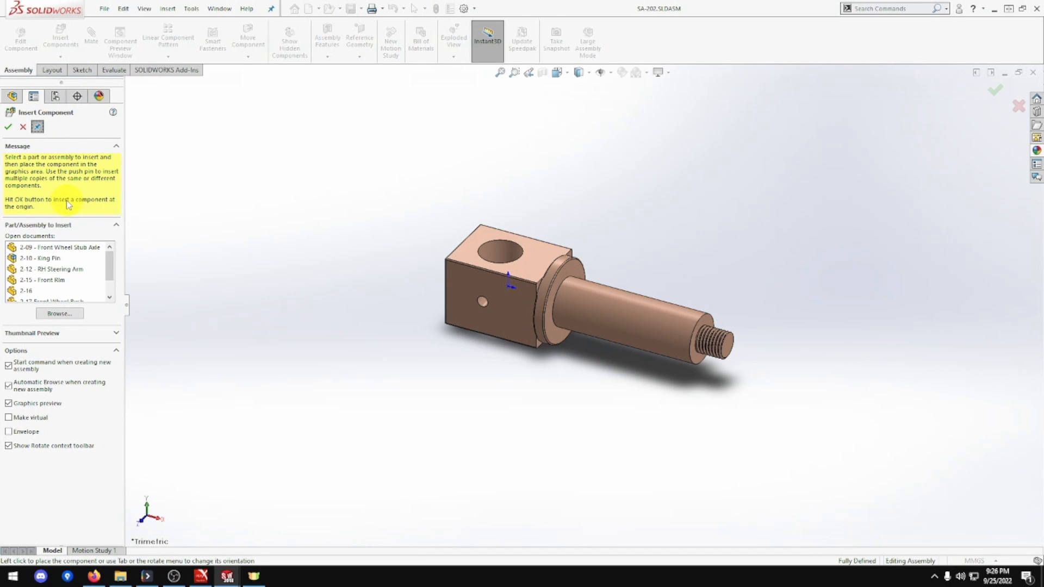
click(52, 259)
click(304, 349)
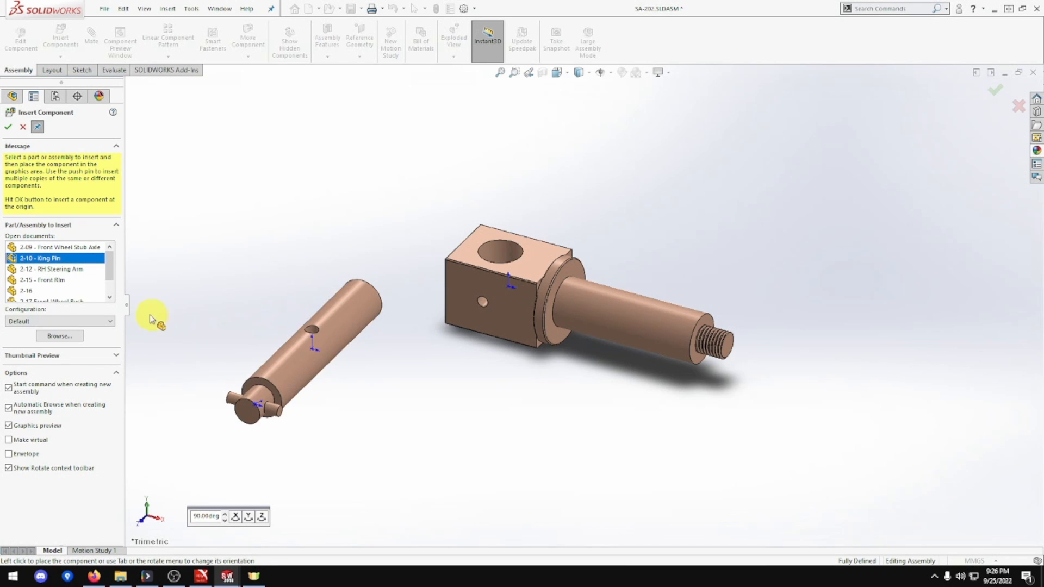
click(51, 248)
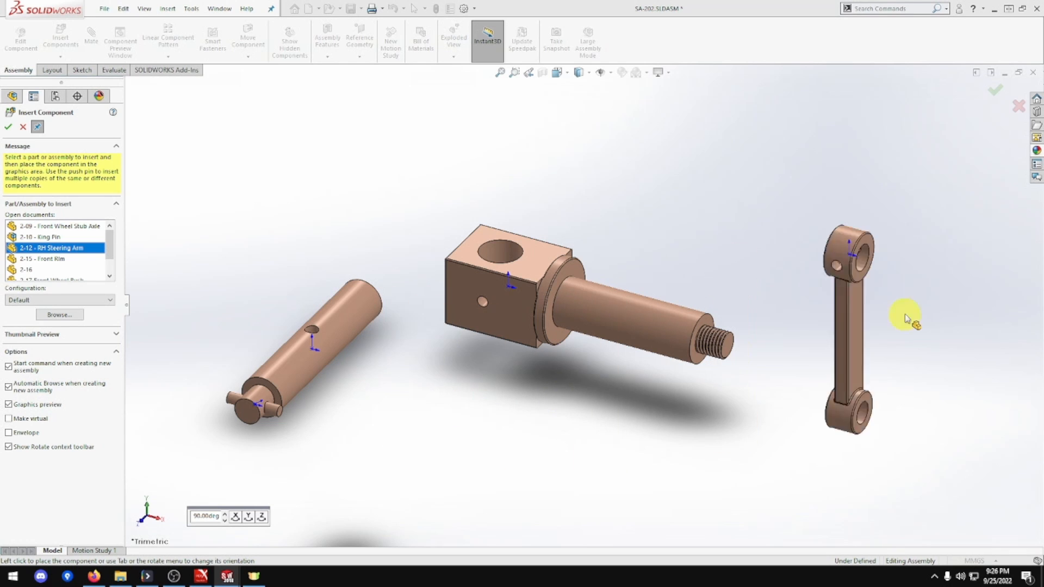
click(937, 278)
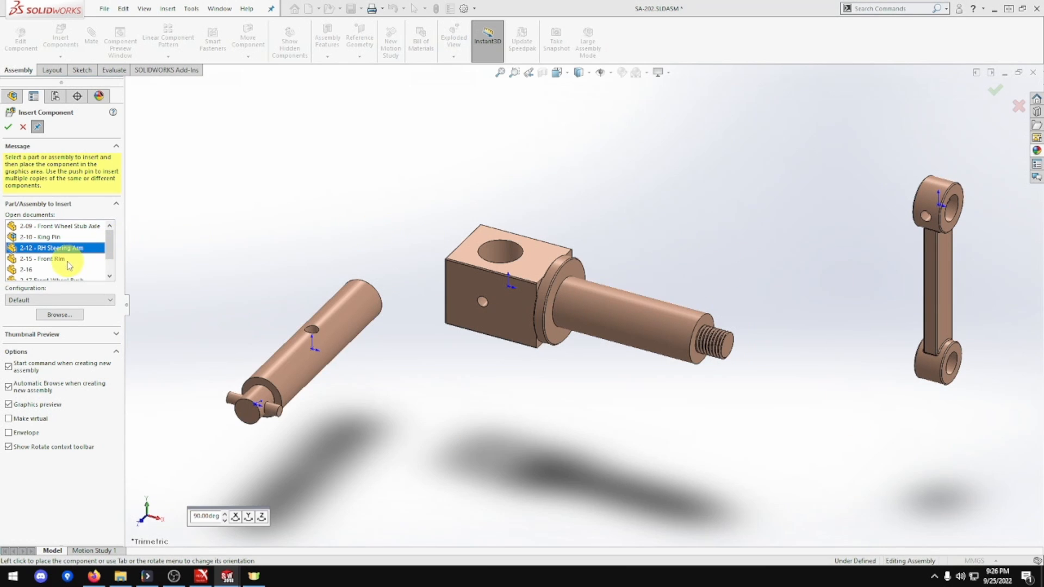
Insert the 2-15 Front Rim and the 2-16 tyre beyond the steering arm.
click(66, 258)
scroll(410, 221, up, 8)
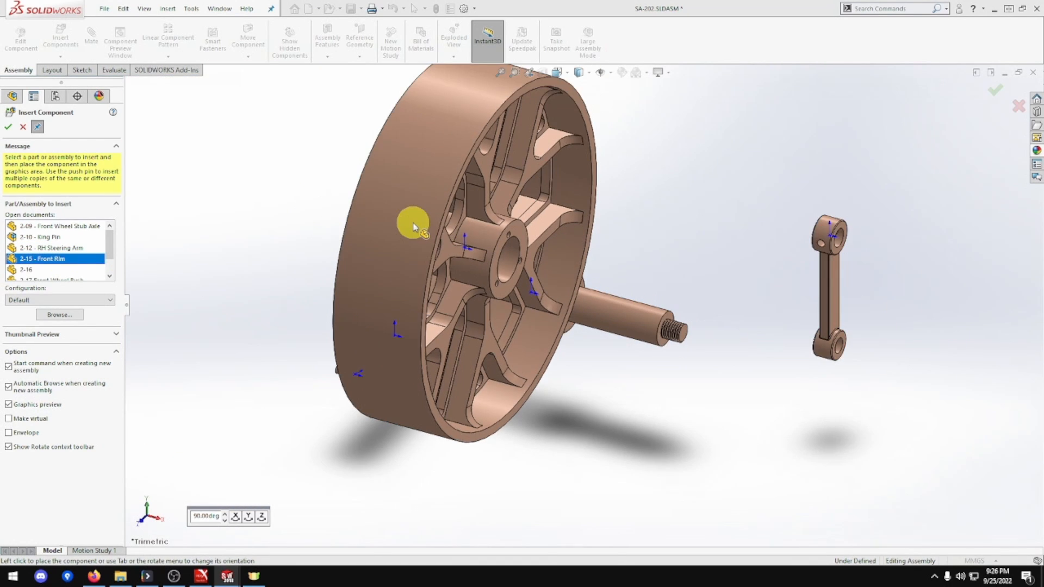
click(822, 245)
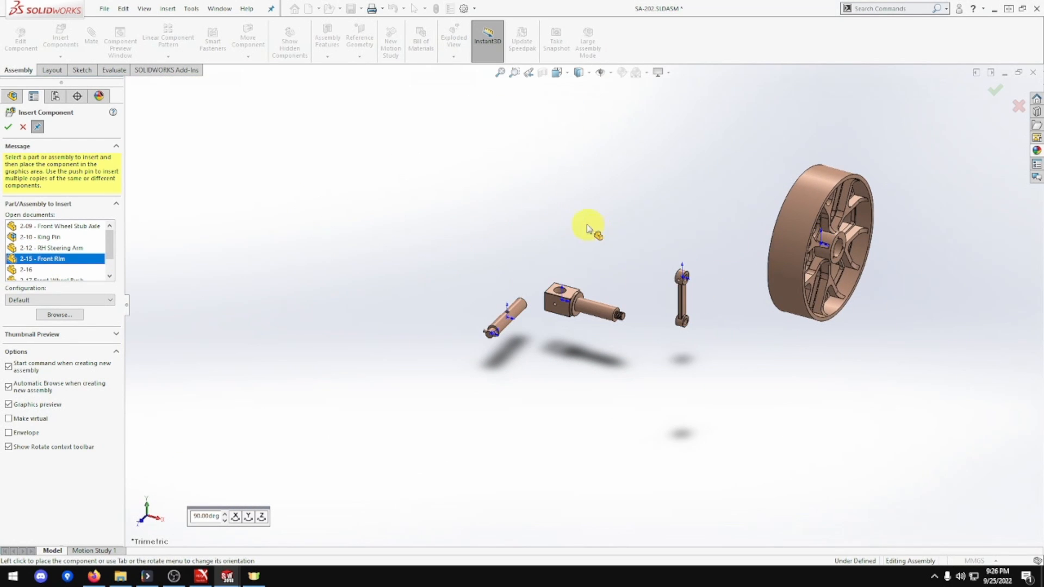
click(30, 270)
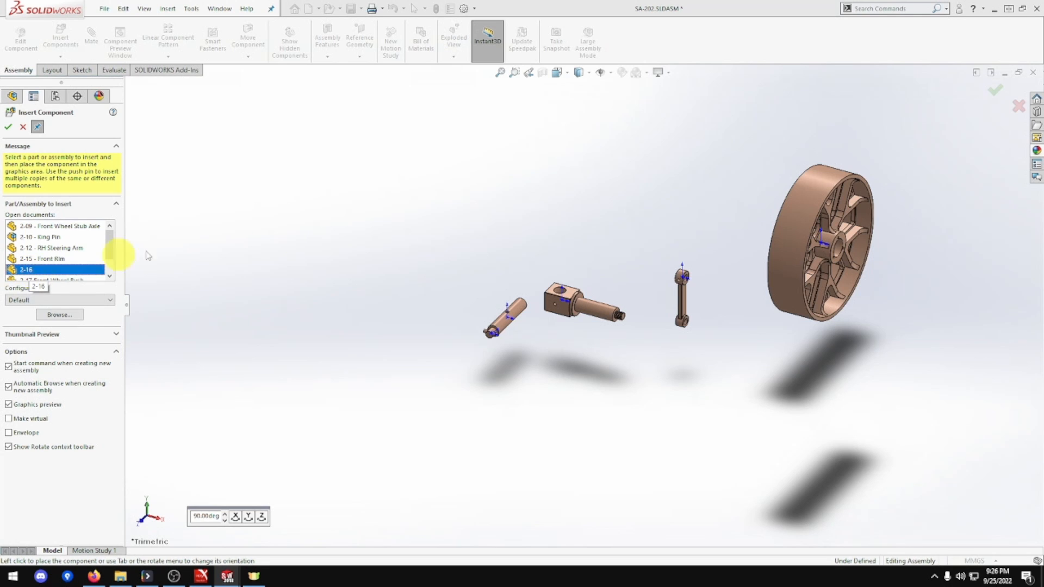
click(911, 278)
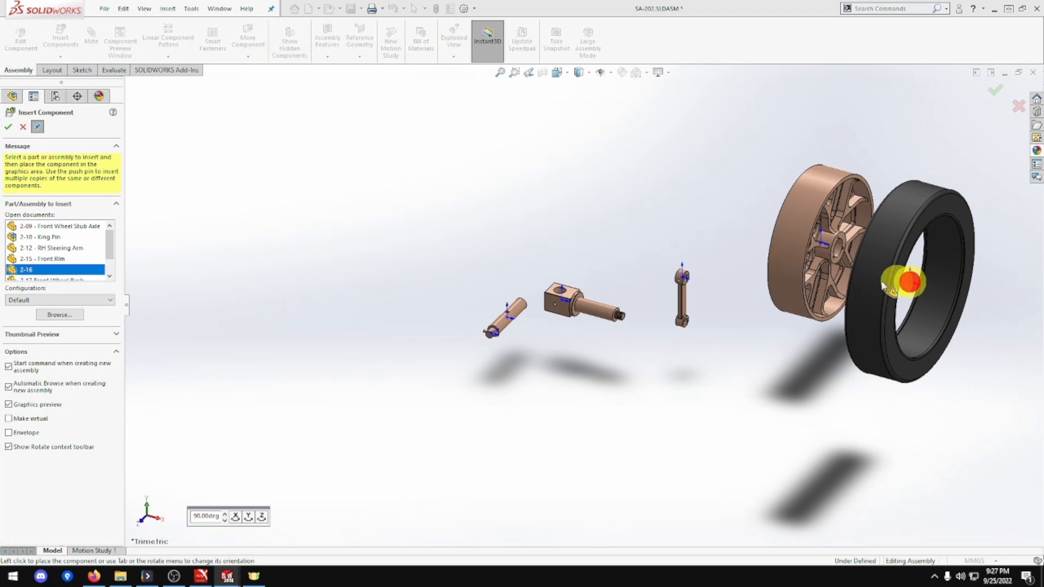
Insert the 2-17 Front Wheel Bush and the 2-26 Front Wheel Hub Cap between the steering arm and the wheel, and finish inserting components.
scroll(69, 277, down, 2)
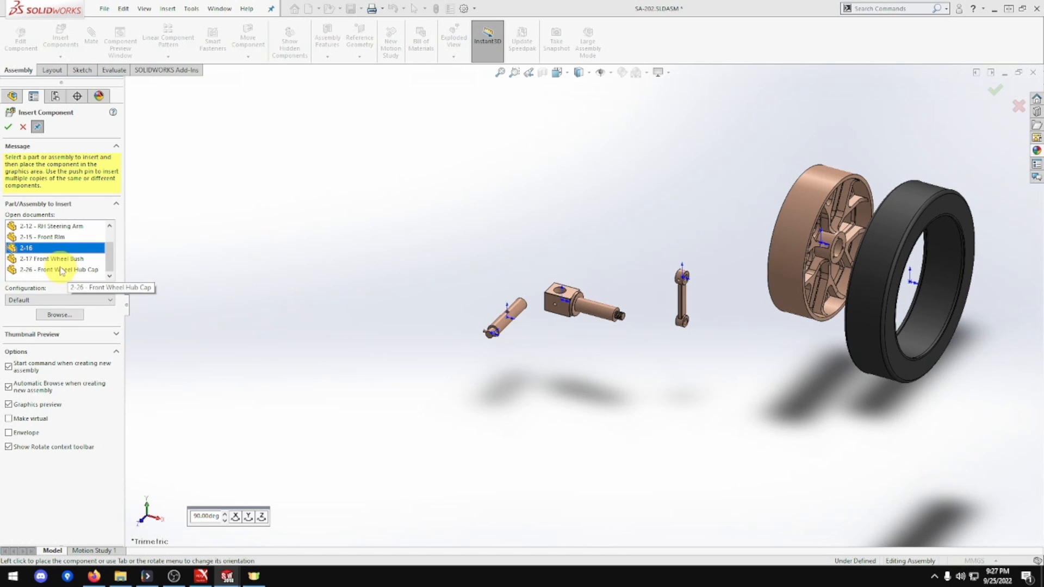
click(52, 258)
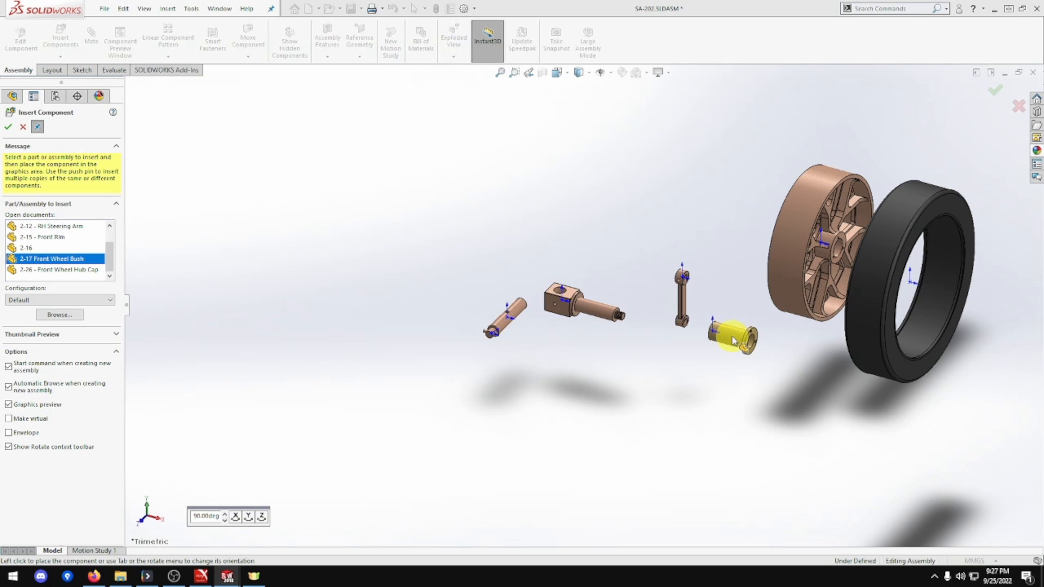
click(731, 338)
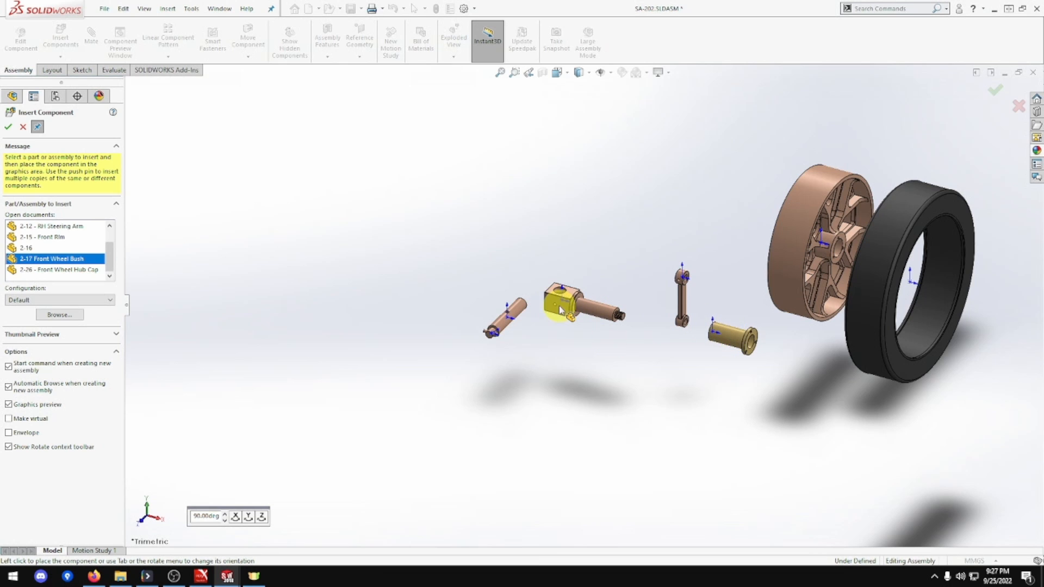
click(81, 269)
click(775, 359)
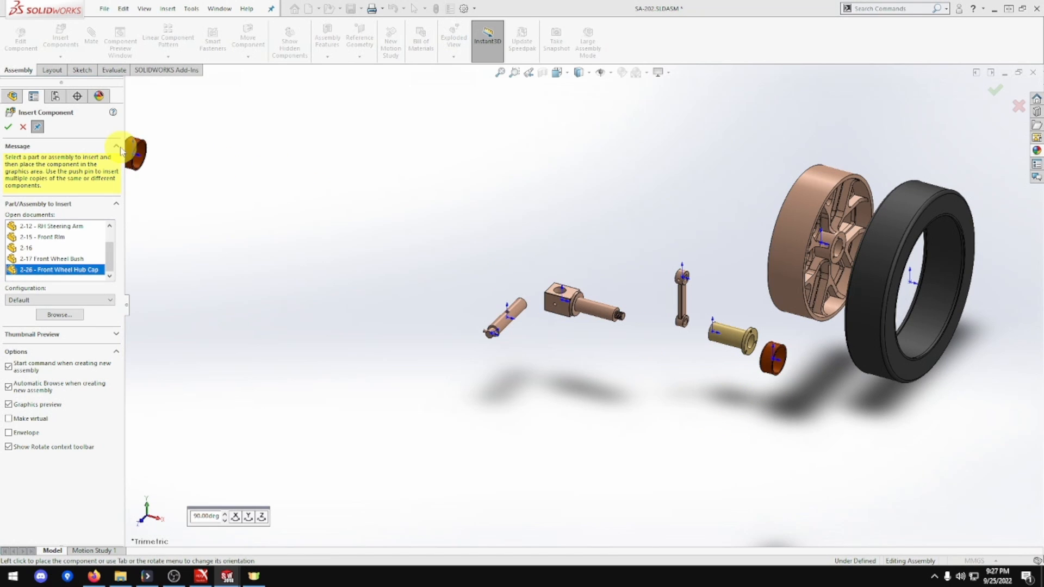
click(23, 128)
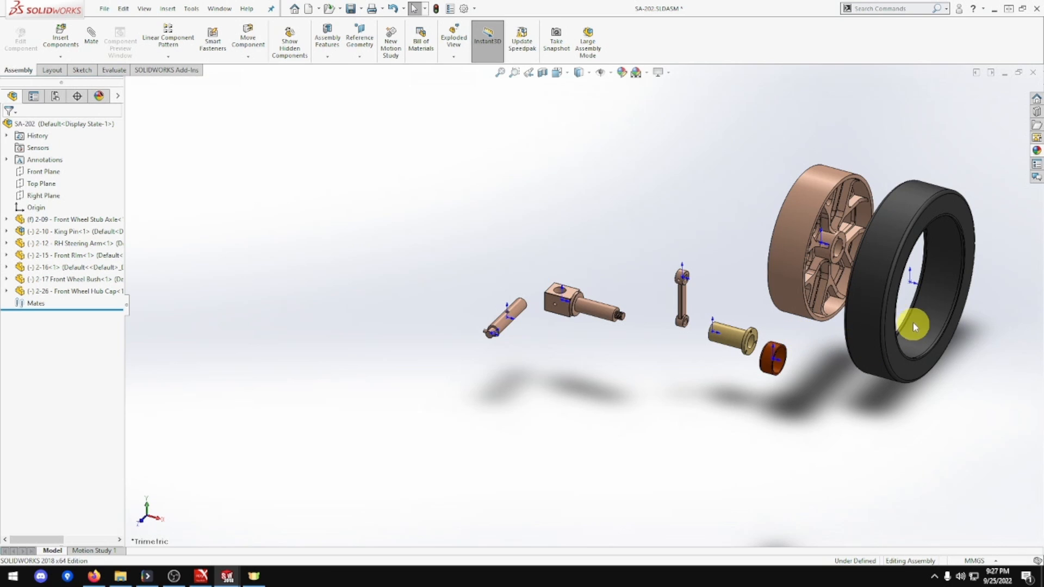
Add a concentric mate between the tyre's inner cylindrical face and the front rim's outer cylindrical face.
scroll(917, 300, down, 5)
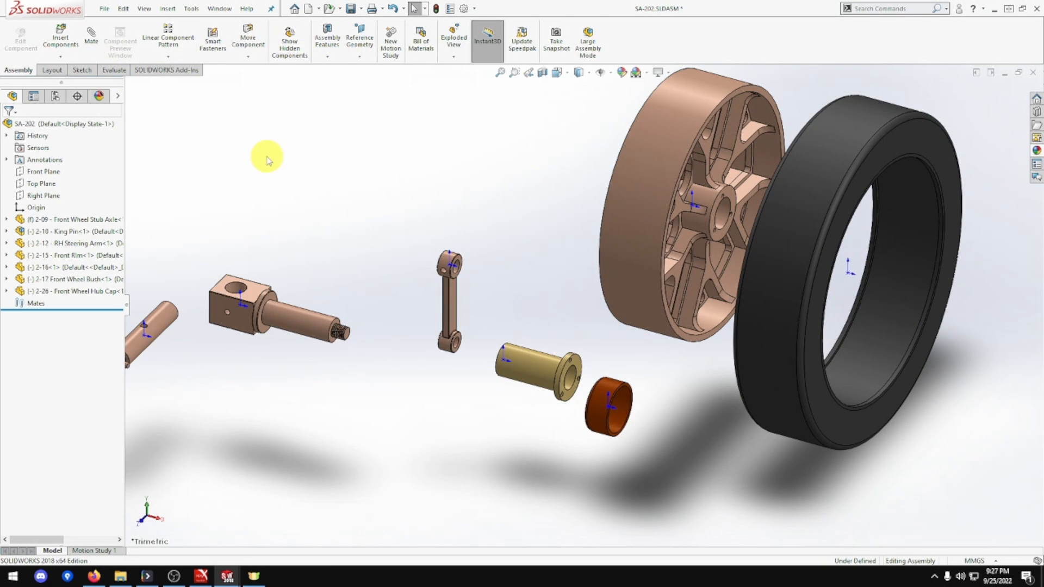
click(99, 44)
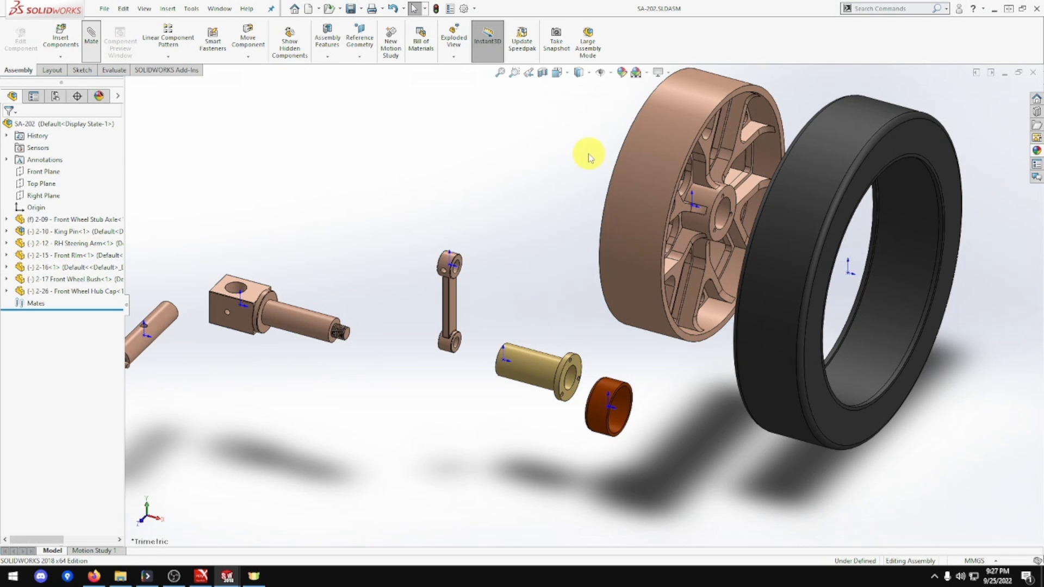
scroll(857, 321, down, 1)
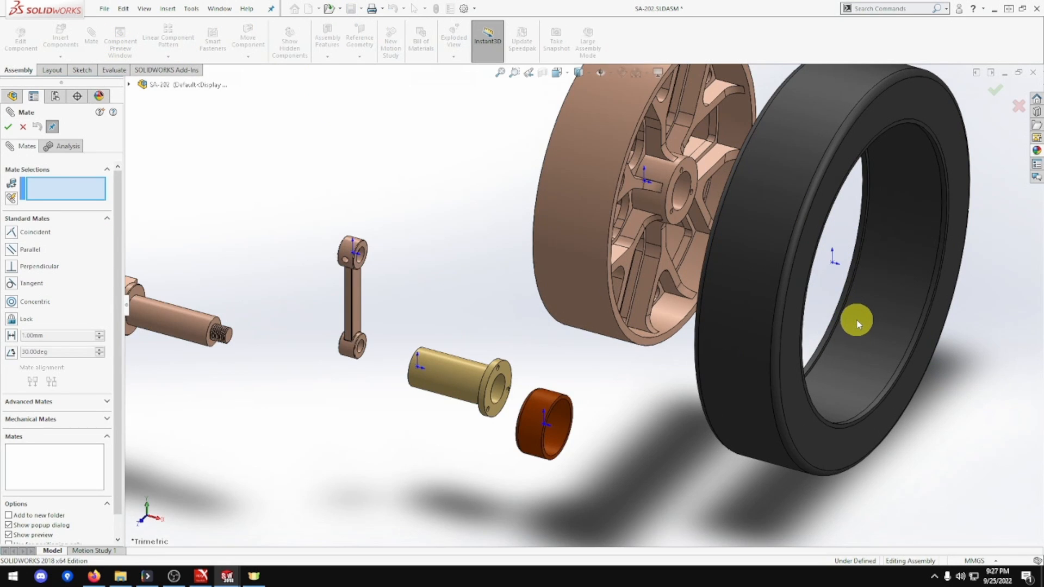
middle_drag(858, 322, 818, 325)
click(843, 361)
middle_drag(843, 362, 876, 354)
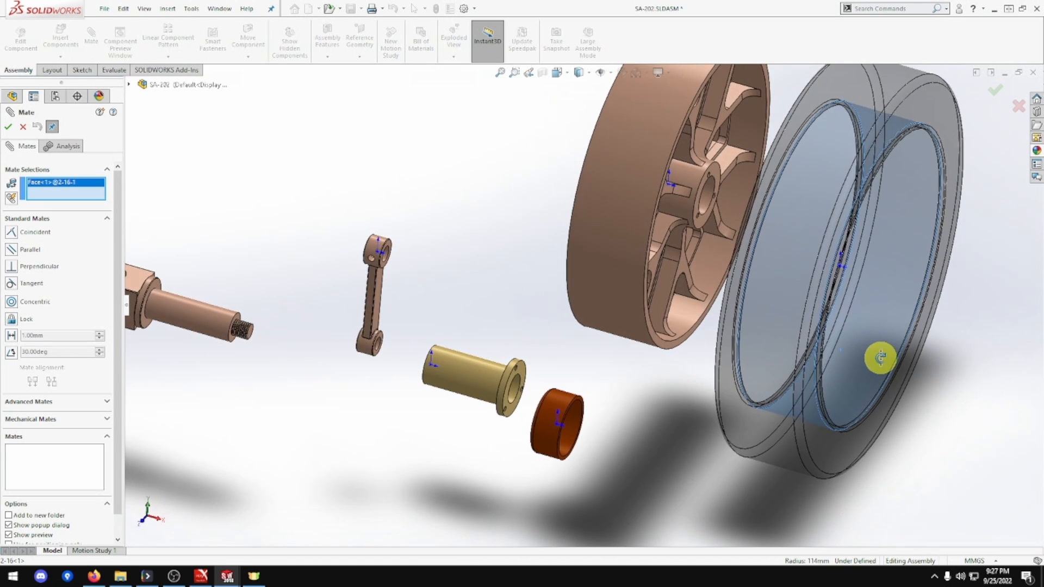
click(626, 212)
click(753, 187)
Add a coincident mate between the tyre's inner lip face and the front rim's flat edge face.
middle_drag(780, 219, 748, 221)
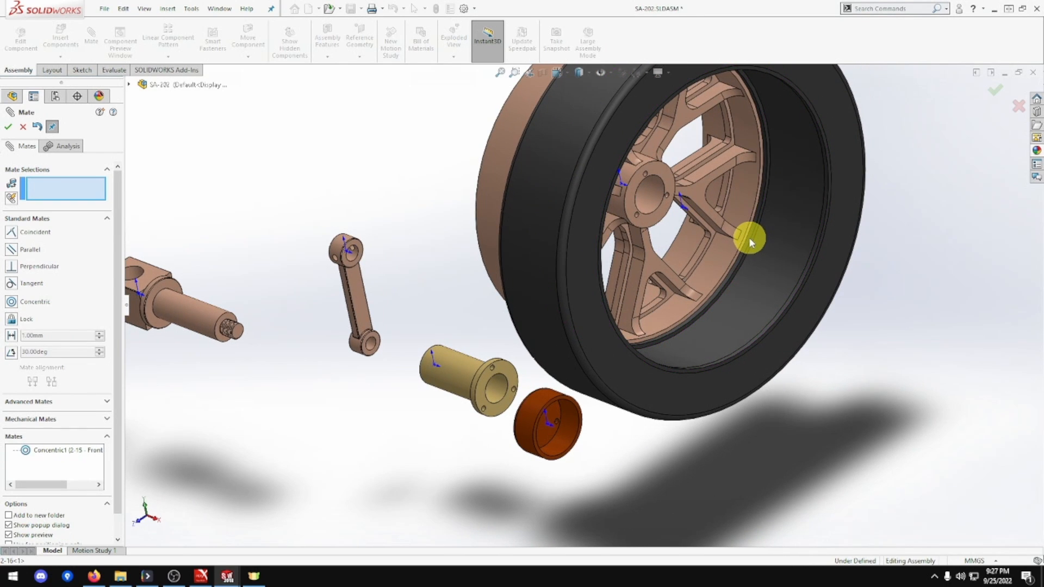
scroll(749, 240, down, 5)
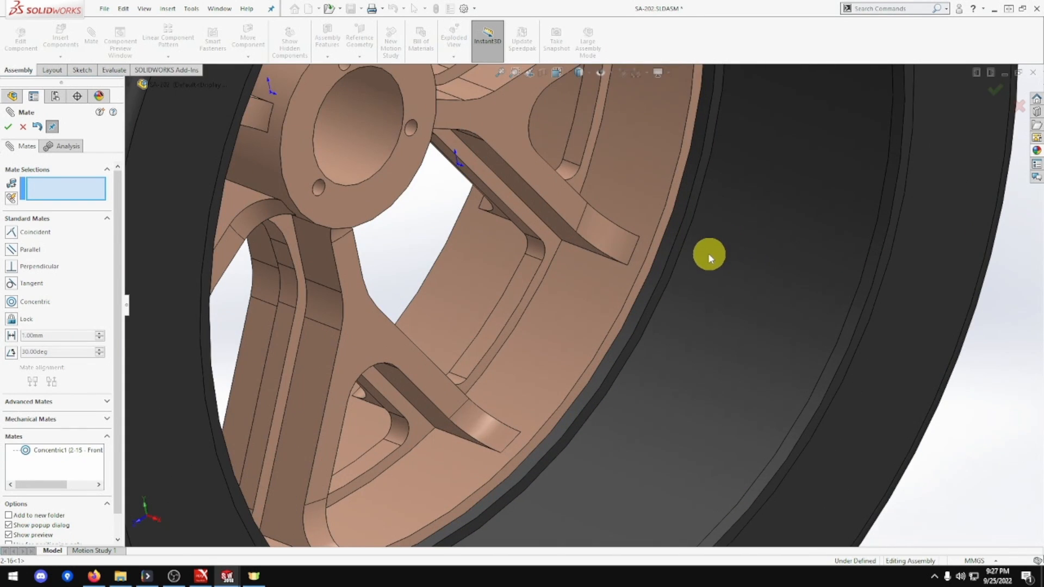
click(674, 256)
scroll(669, 277, up, 3)
middle_drag(668, 267, 798, 347)
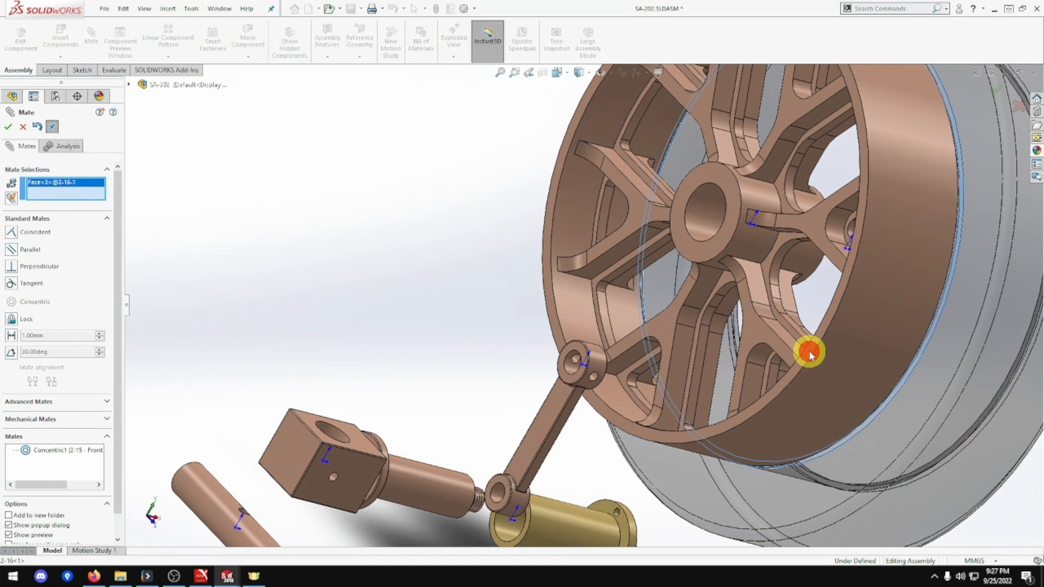
click(809, 351)
click(933, 392)
Add a concentric mate between the front wheel bush's outer cylinder and the rim's hub bore.
scroll(929, 433, up, 3)
middle_drag(929, 433, 891, 447)
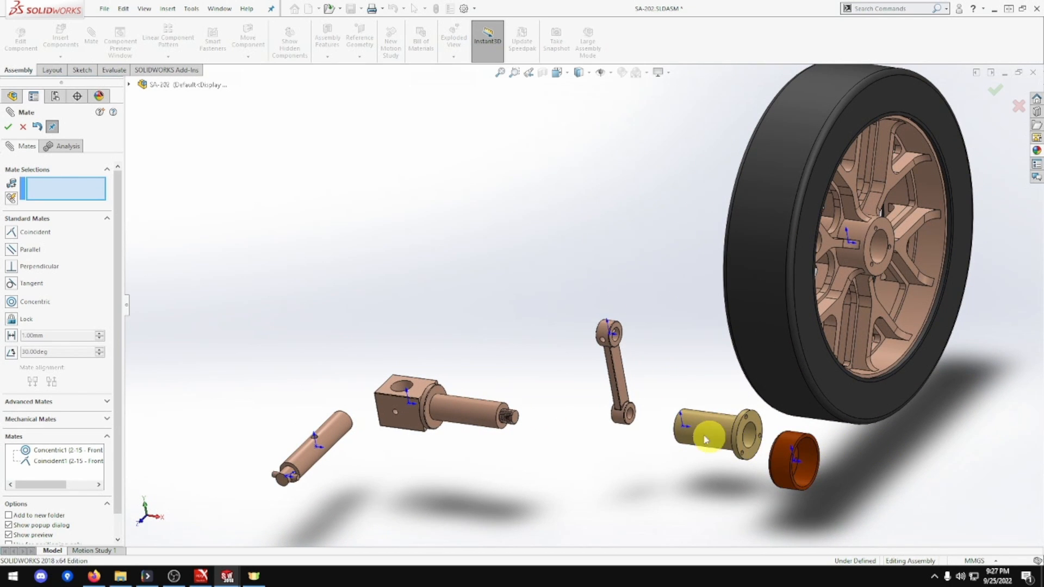
click(706, 432)
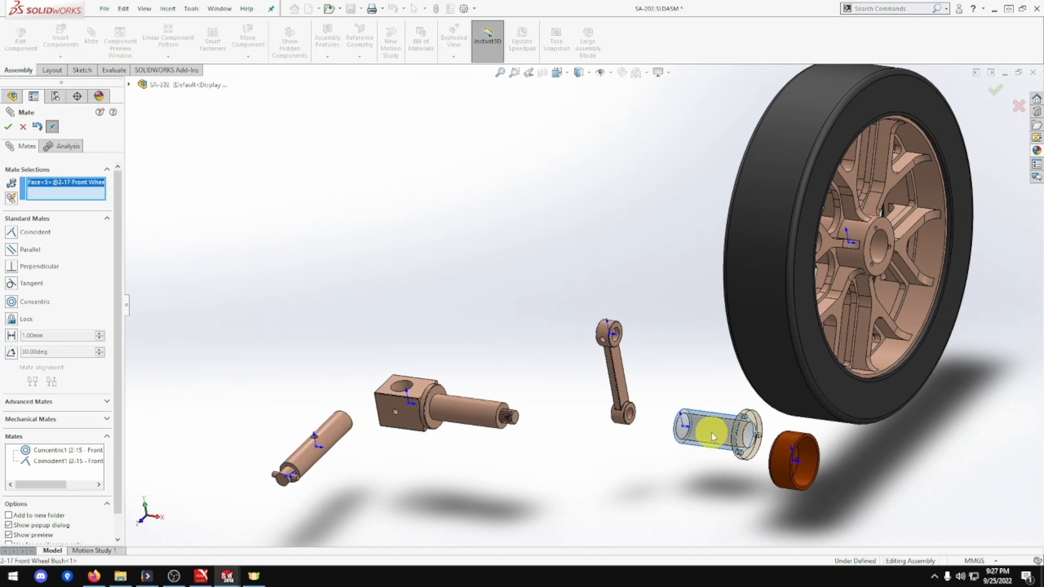
scroll(825, 350, down, 2)
click(877, 163)
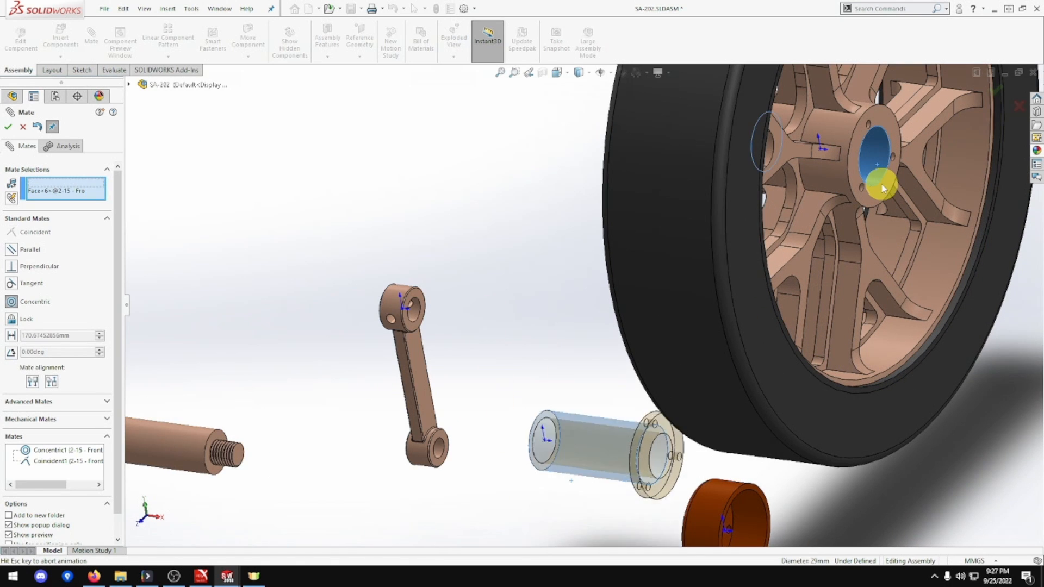
click(1018, 171)
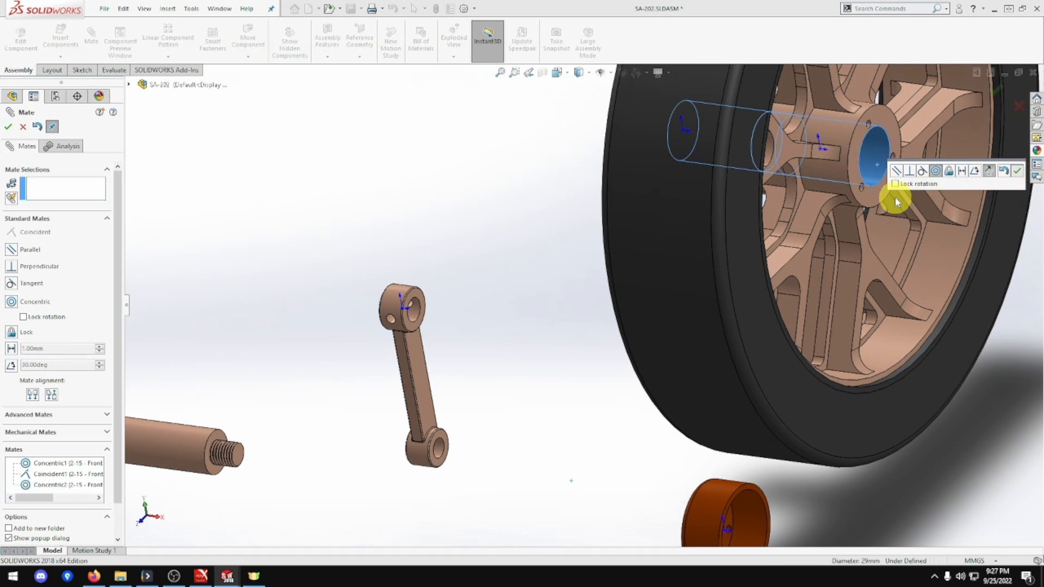
Add a coincident mate between the rim's hub end face and the inner face of the bush flange.
click(843, 201)
middle_drag(788, 195, 903, 197)
click(754, 190)
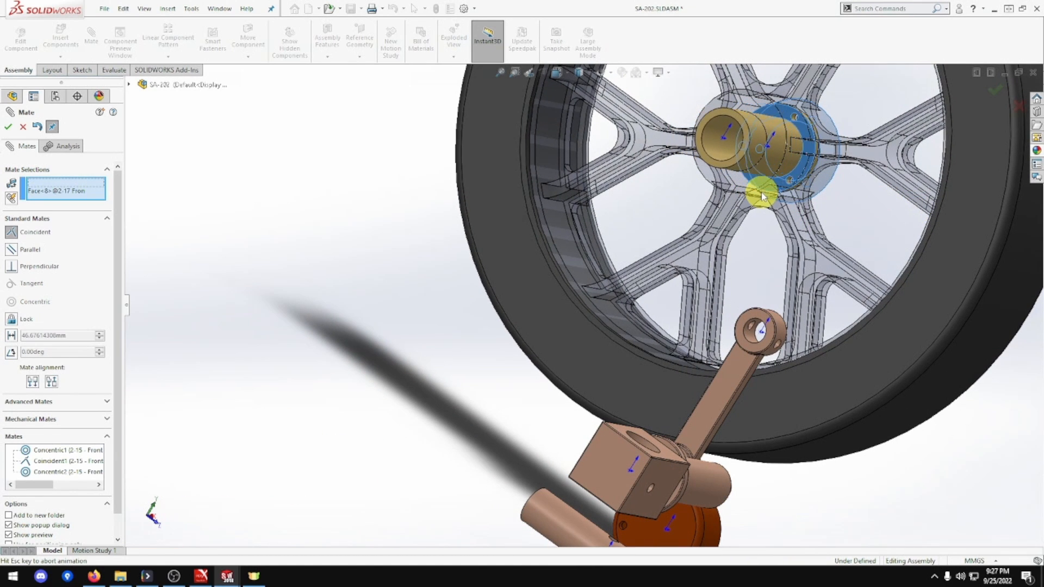
click(886, 170)
Finish mating and hide the origins in the graphics area.
scroll(788, 174, down, 3)
middle_drag(789, 199, 610, 206)
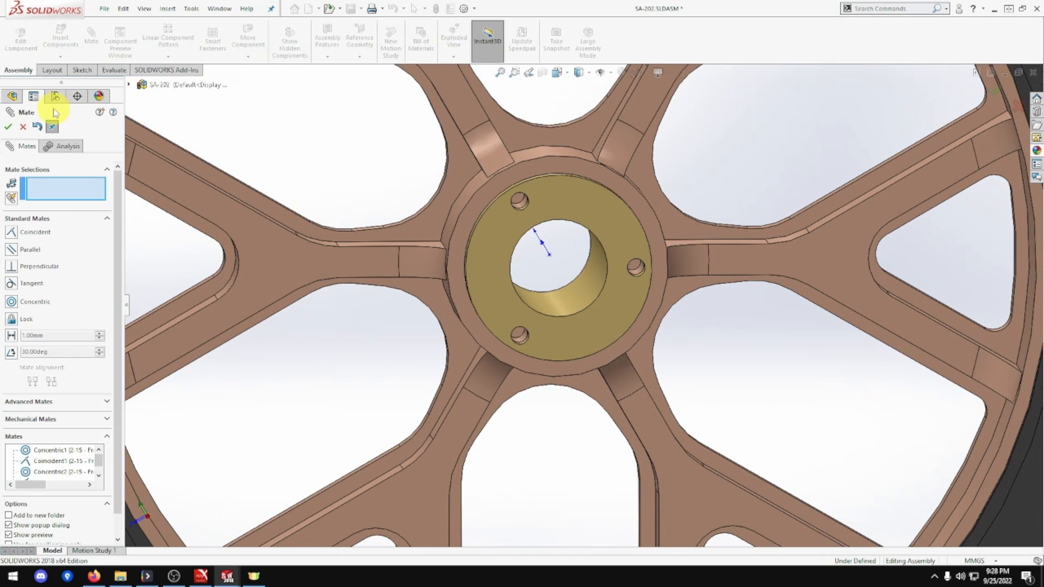
click(9, 128)
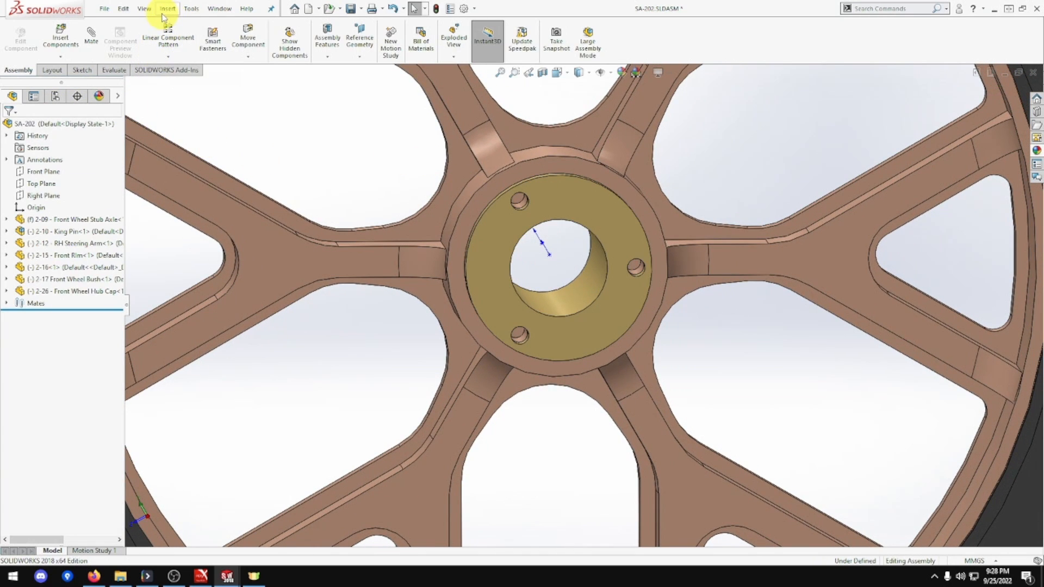
click(145, 9)
mouse_move(201, 102)
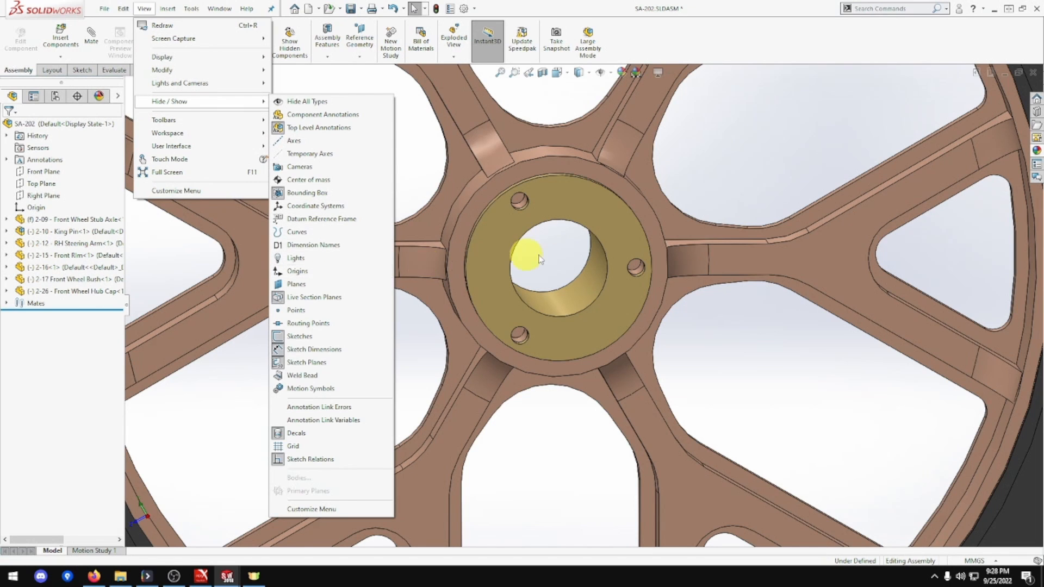
Add a concentric mate between a small screw hole in the front rim's hub and the matching hole in the bush flange.
click(571, 222)
scroll(546, 220, down, 1)
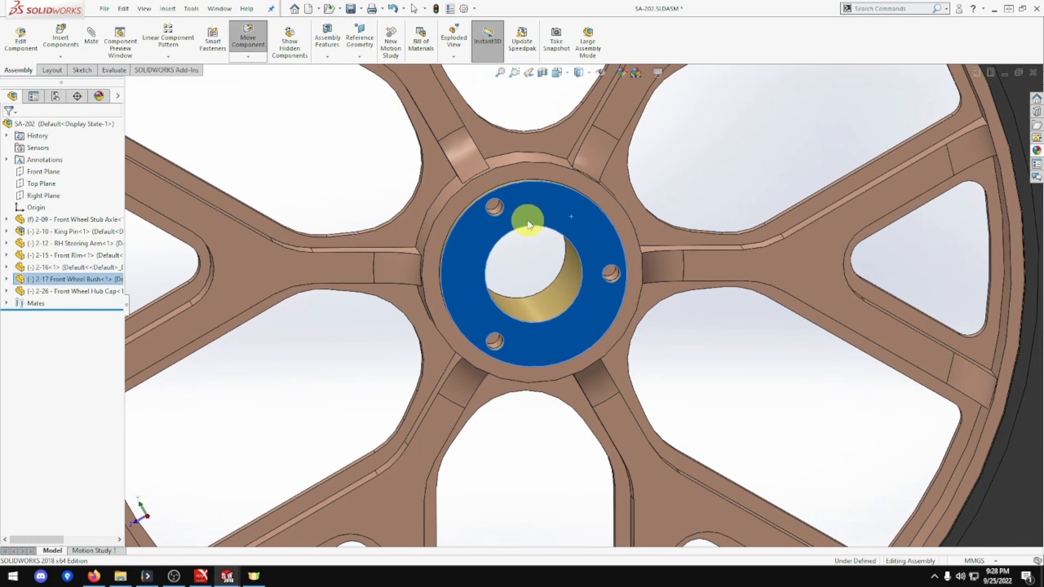
scroll(560, 265, down, 2)
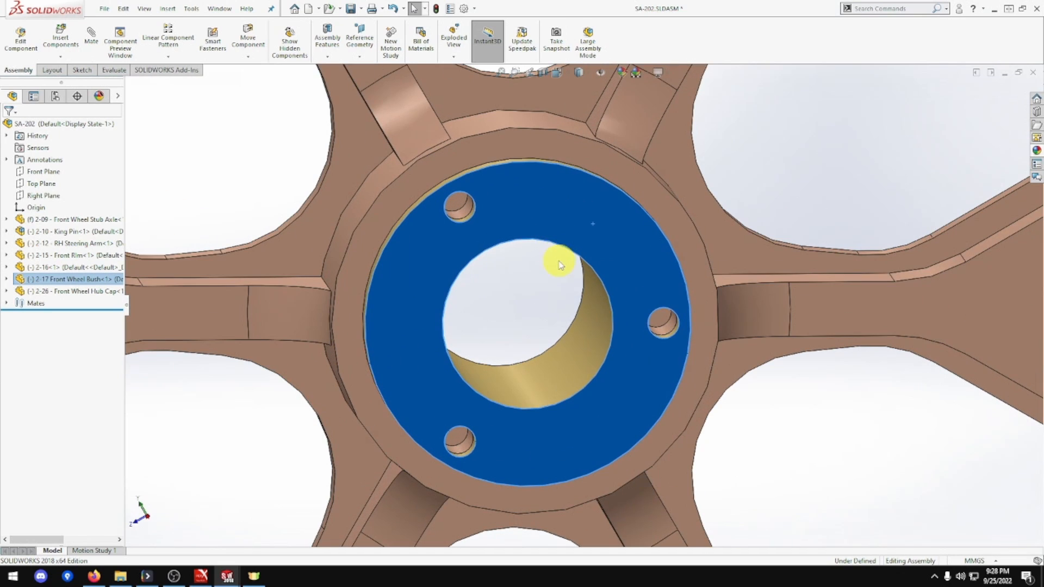
click(501, 285)
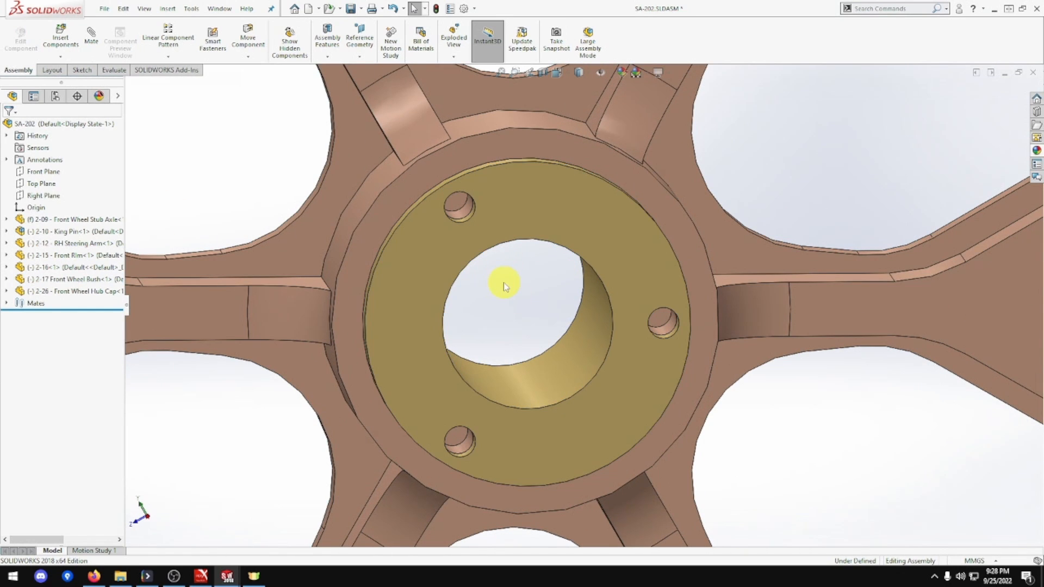
click(91, 34)
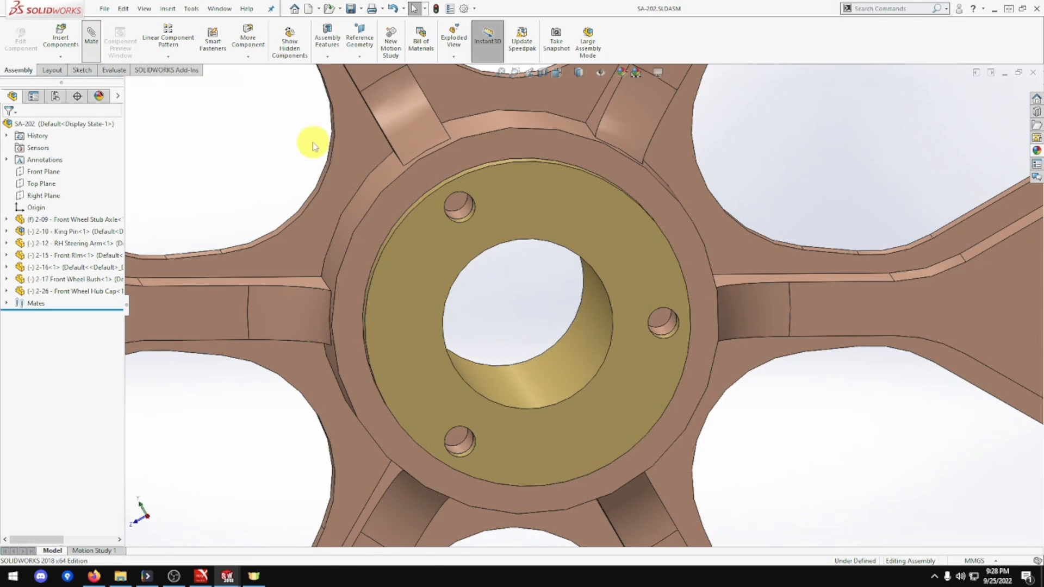
click(667, 328)
scroll(666, 342, down, 3)
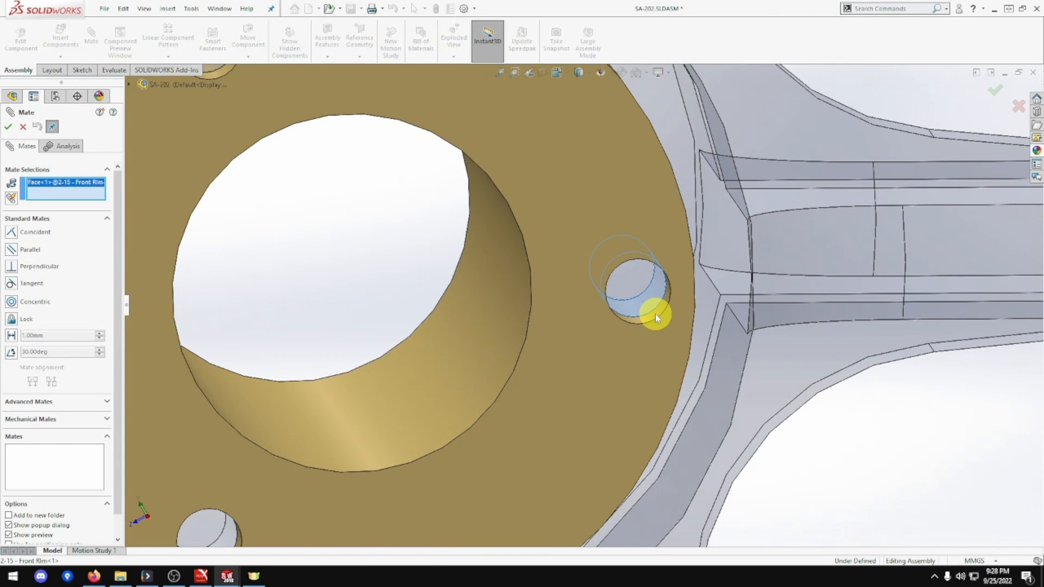
click(654, 315)
click(777, 332)
Try a coincident mate with flipped alignment between the front wheel hub cap's flat inner face and the outer face of the bush flange.
scroll(649, 348, up, 10)
mouse_move(649, 374)
middle_down()
mouse_move(637, 376)
mouse_move(643, 404)
mouse_move(654, 380)
middle_up()
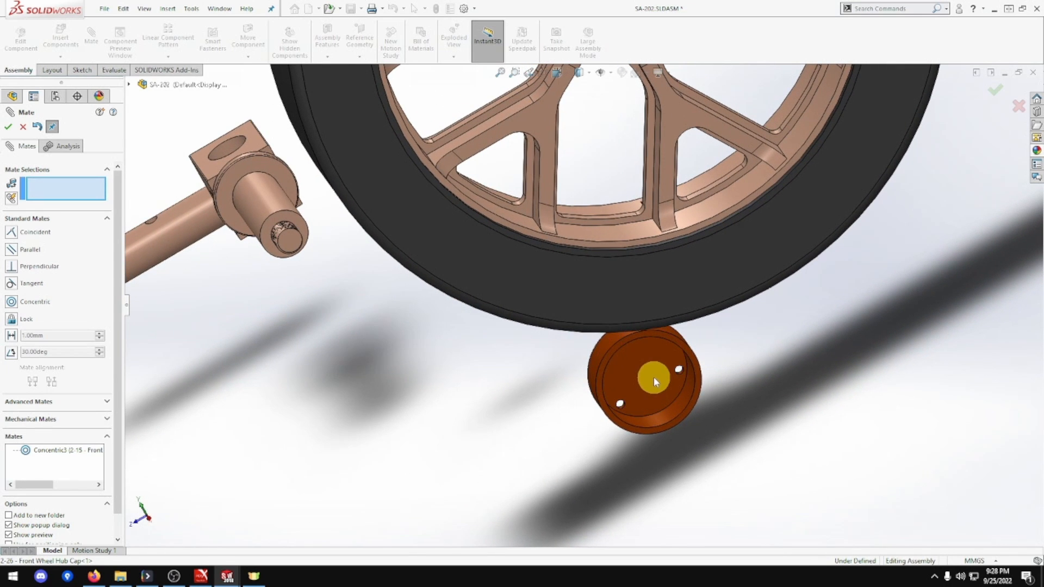
click(658, 376)
scroll(636, 349, up, 8)
scroll(628, 272, down, 3)
scroll(628, 275, down, 3)
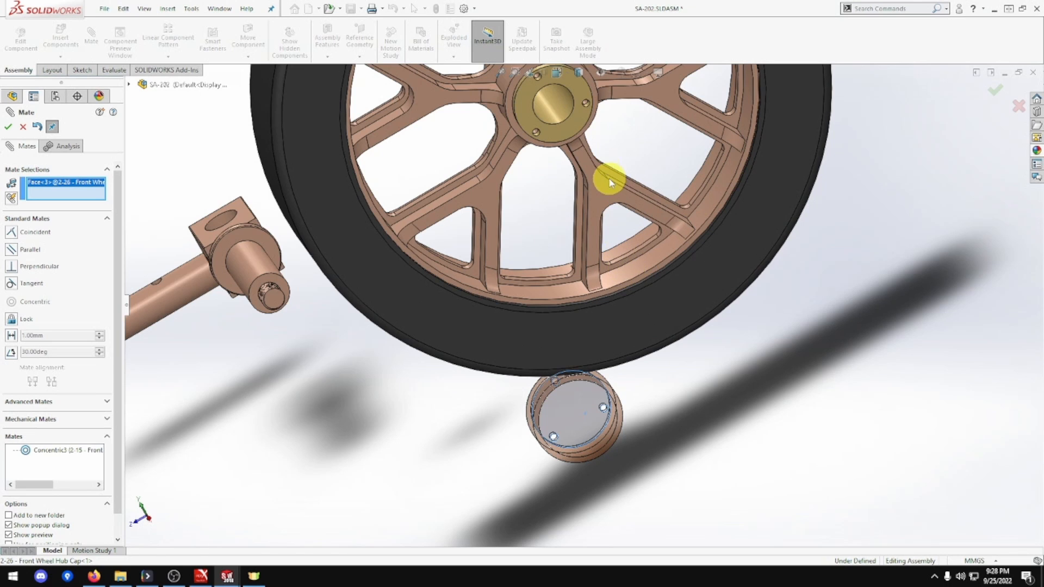
click(566, 132)
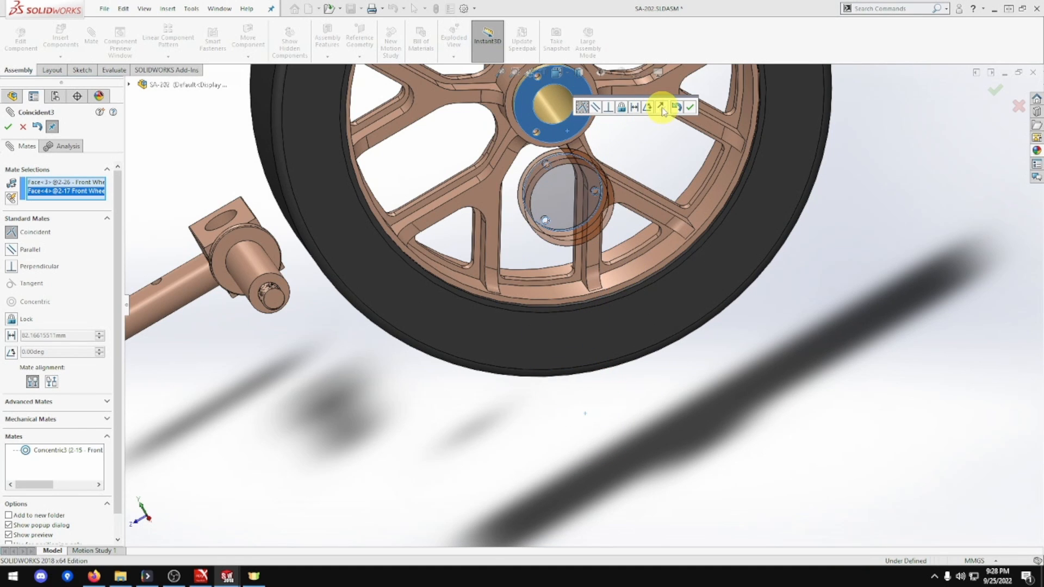
click(662, 108)
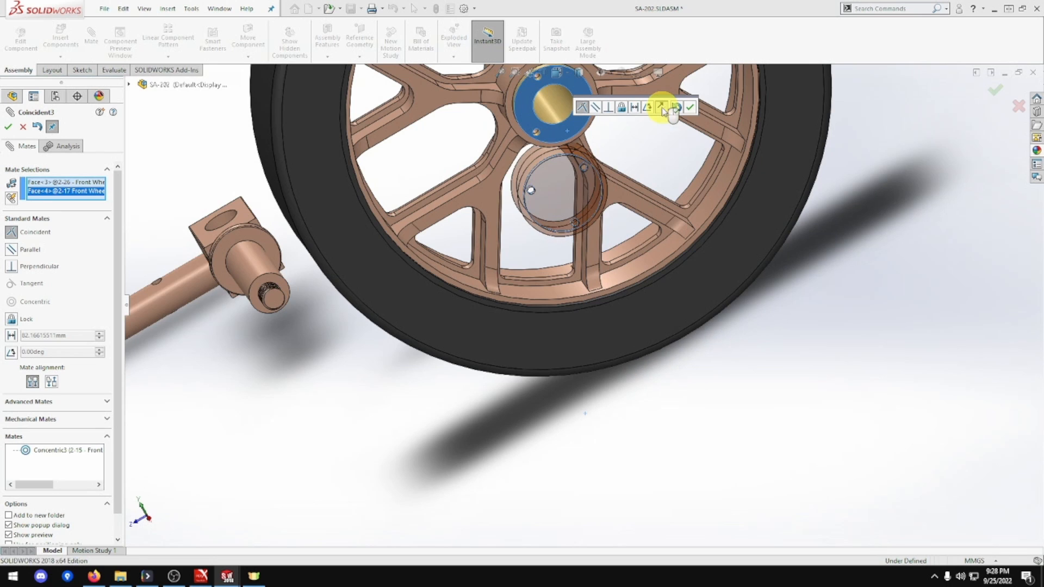
click(690, 107)
Add a concentric mate between the front rim's cylindrical hub face and the inner cylinder of the hub cap.
scroll(590, 134, down, 3)
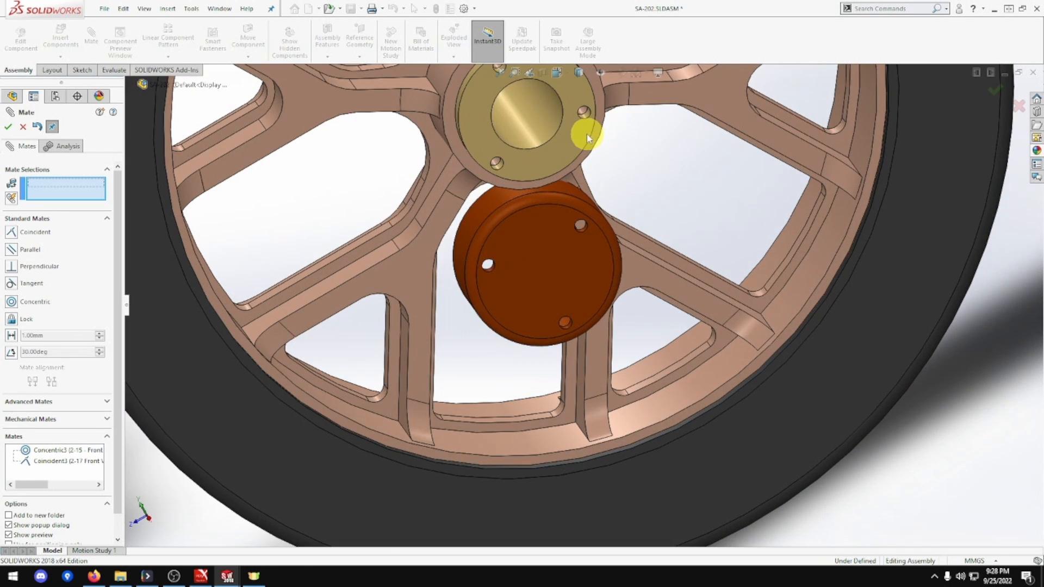
middle_drag(507, 215, 459, 167)
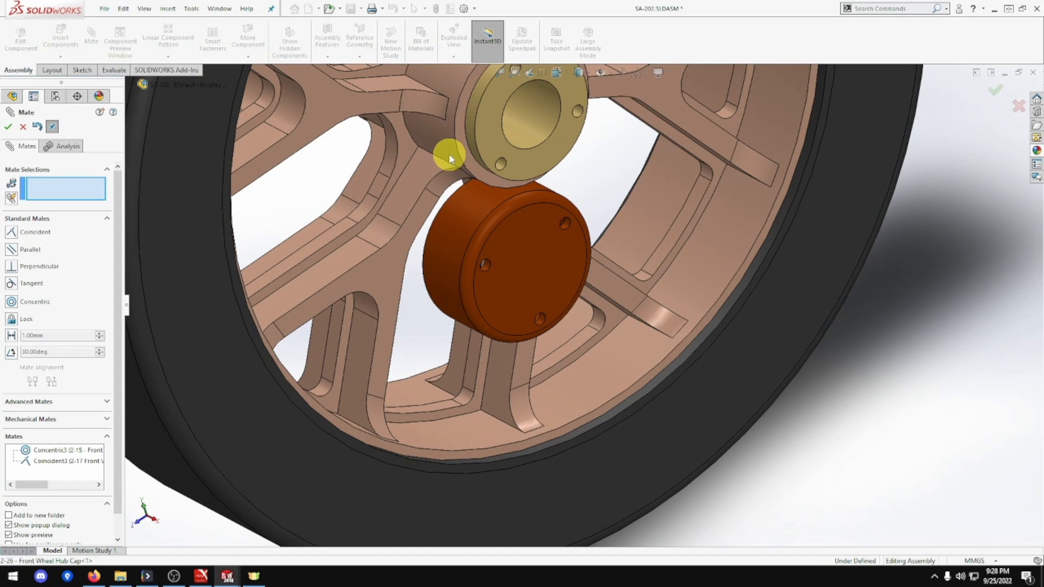
click(449, 154)
middle_drag(468, 173, 503, 233)
click(400, 236)
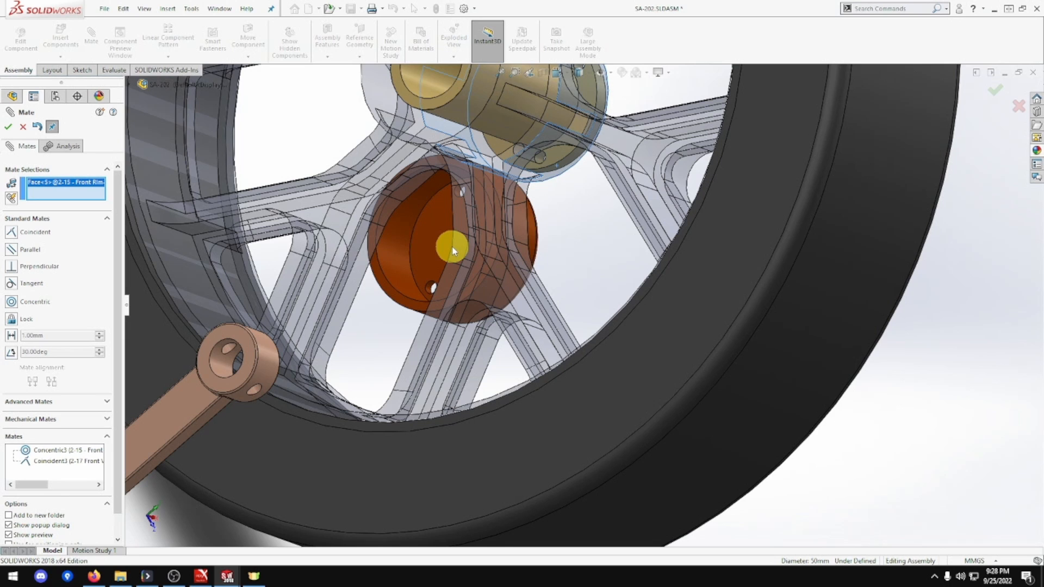
click(394, 240)
middle_drag(443, 225, 420, 191)
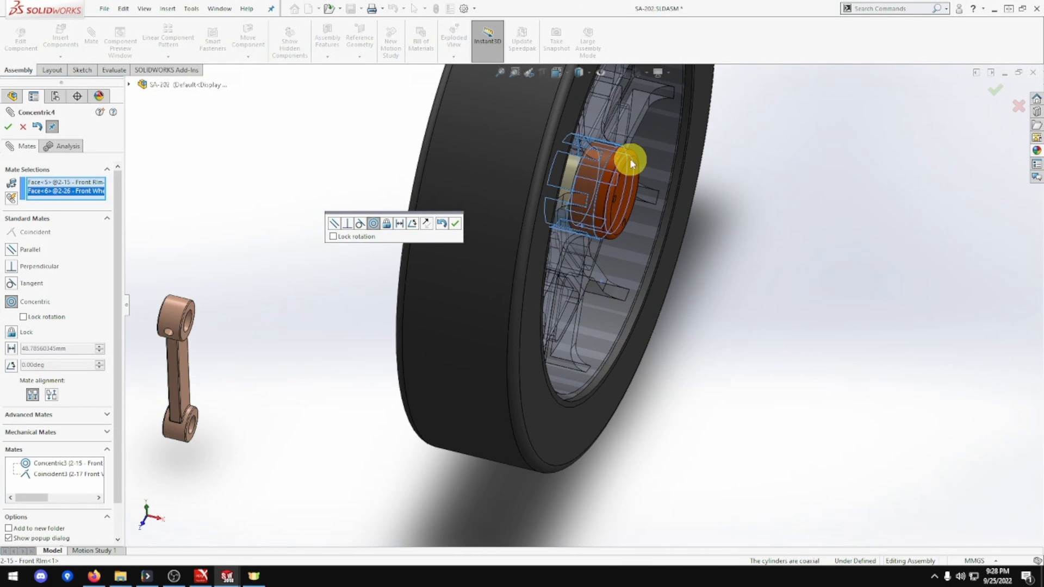
click(455, 223)
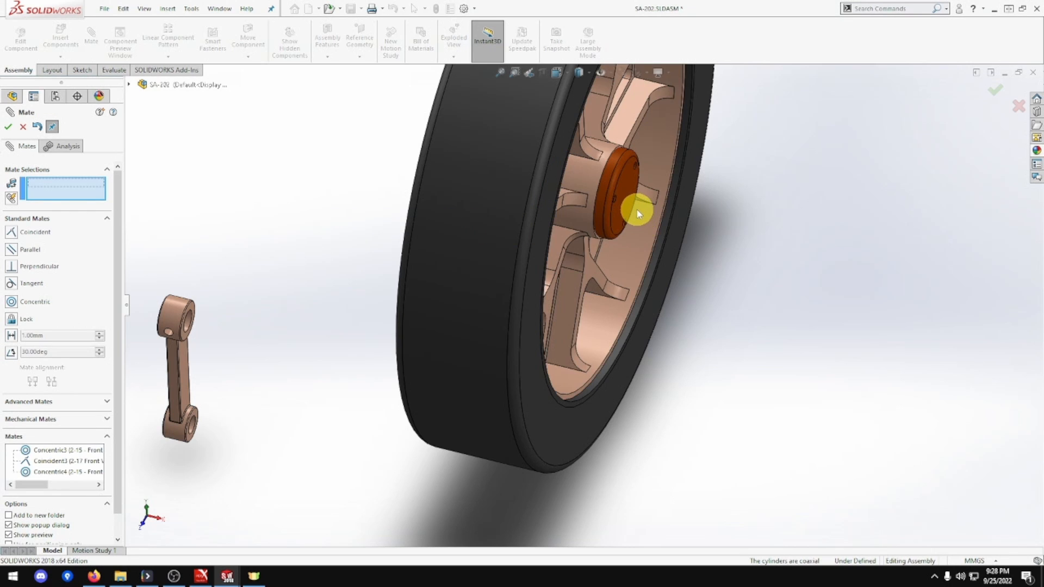
Delete the coincident mate between the hub cap and the bush, and pull the cap outward off the hub.
scroll(637, 211, down, 5)
scroll(638, 211, up, 5)
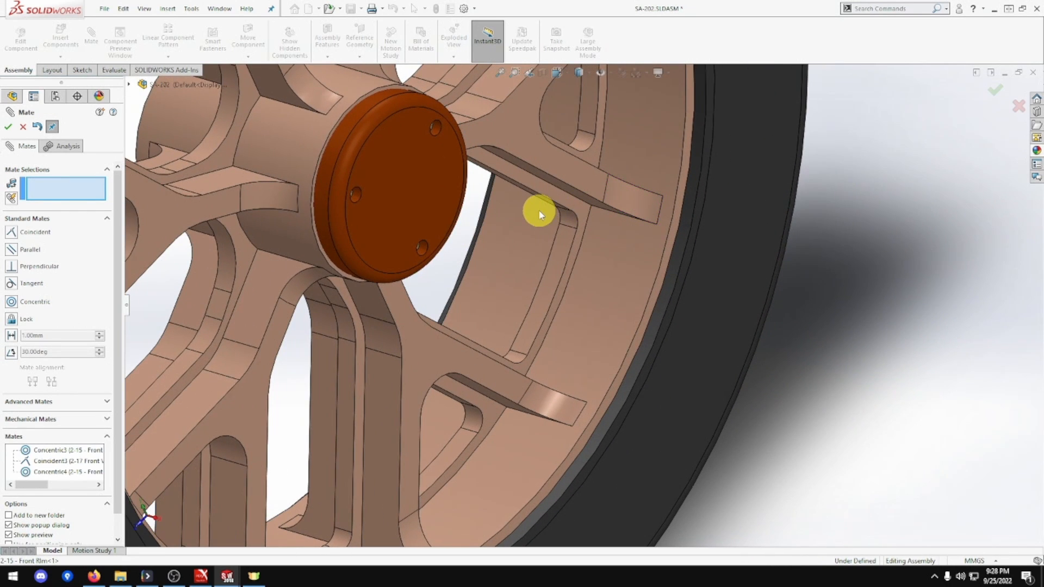
scroll(539, 212, down, 2)
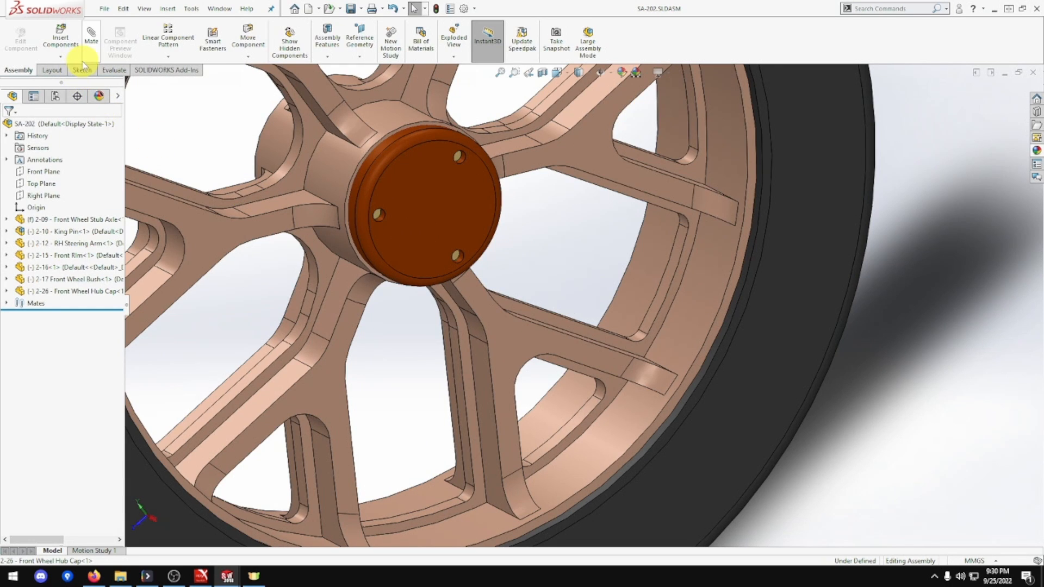
click(11, 303)
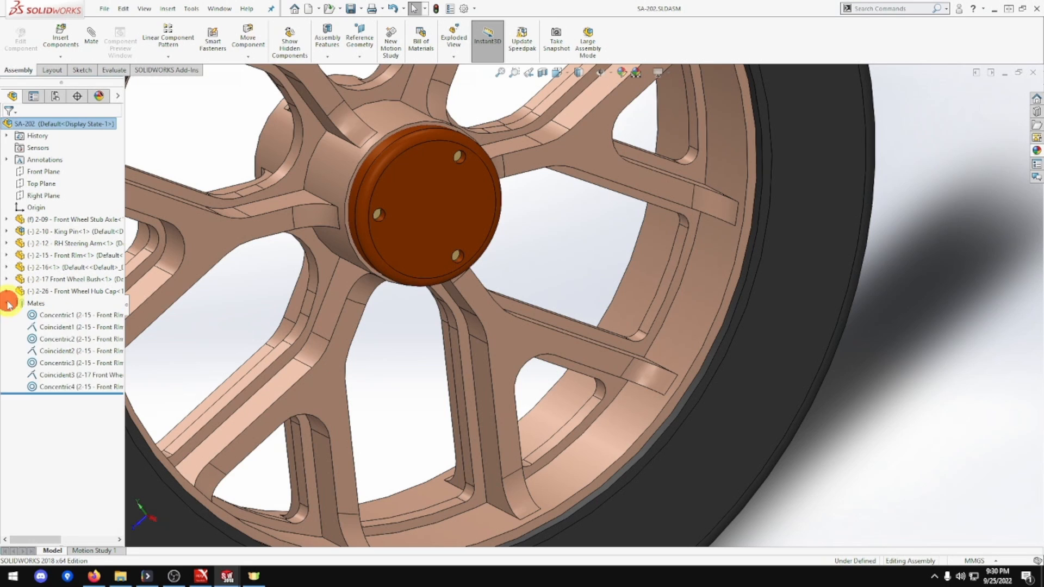
click(63, 376)
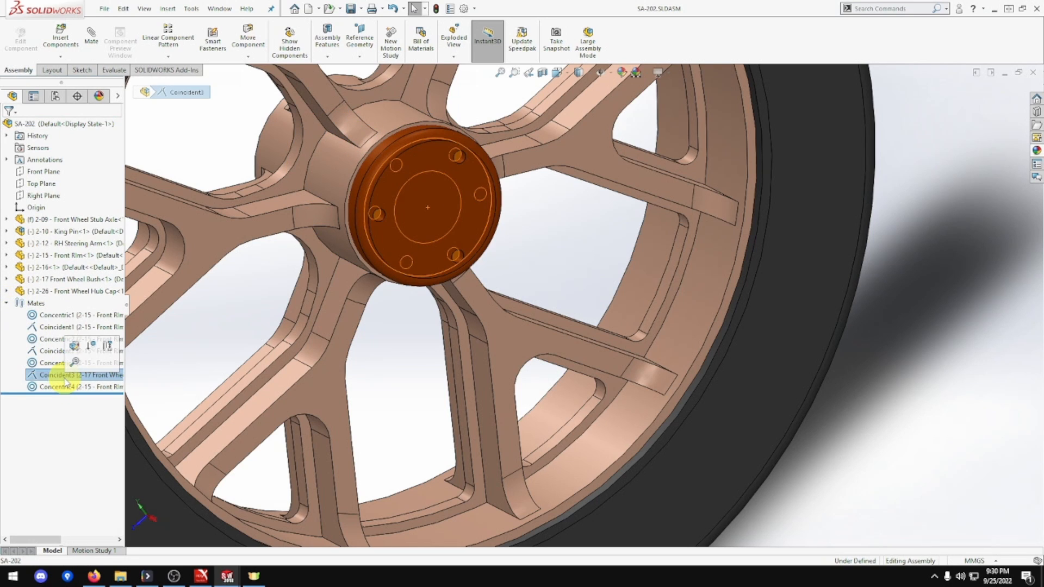
key(Delete)
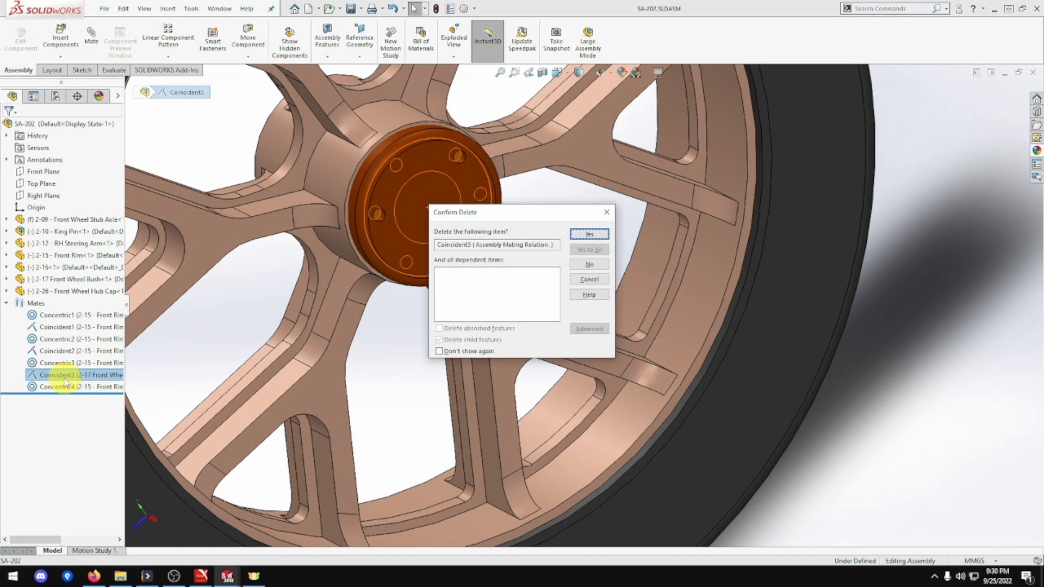
click(589, 234)
drag(424, 236, 688, 309)
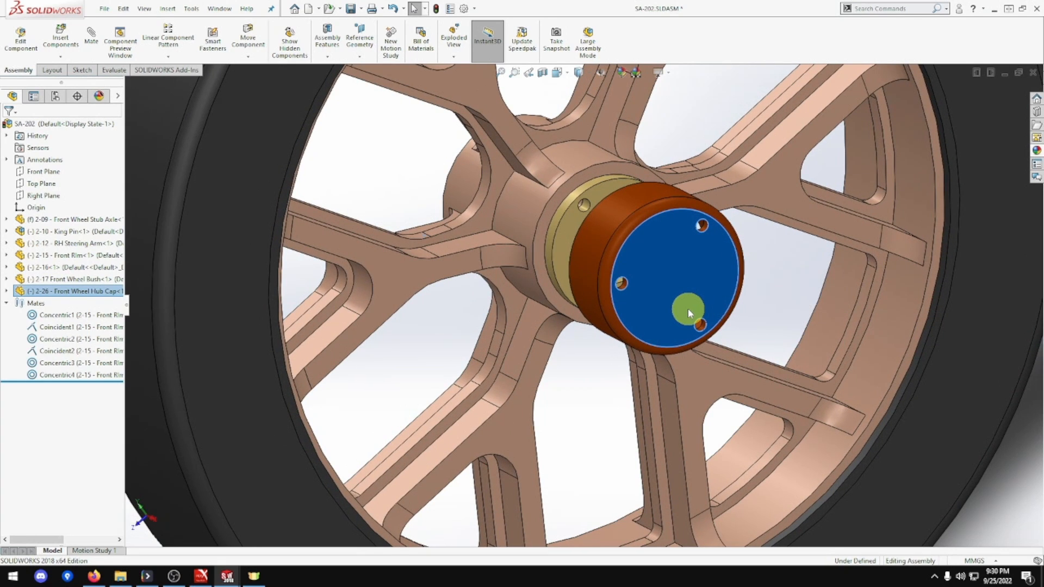
Add a coincident mate between the rim's hub end face and the annular edge face at the hub cap's open end.
middle_drag(684, 308, 660, 285)
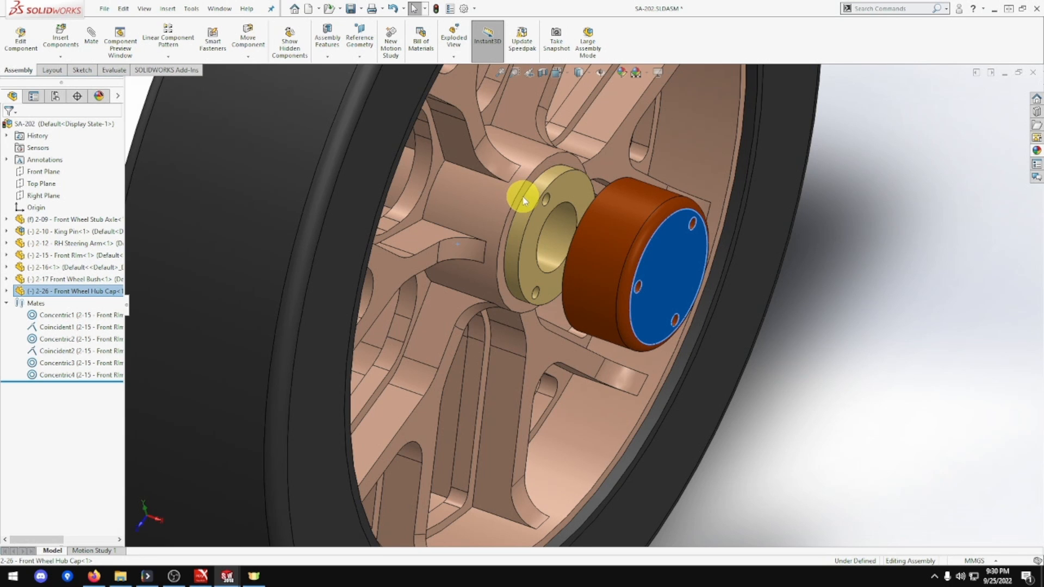
middle_drag(548, 197, 659, 227)
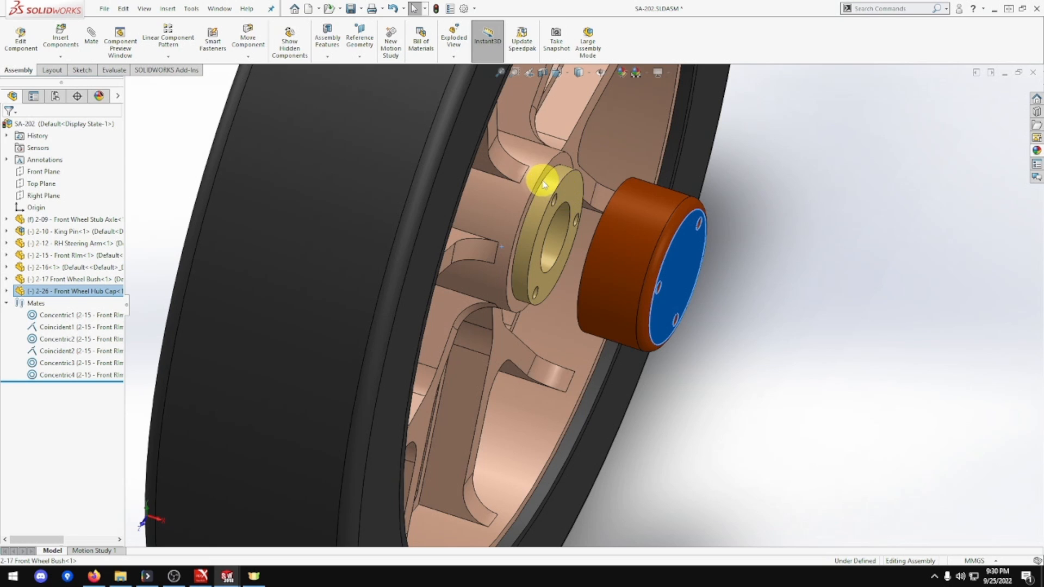
click(808, 175)
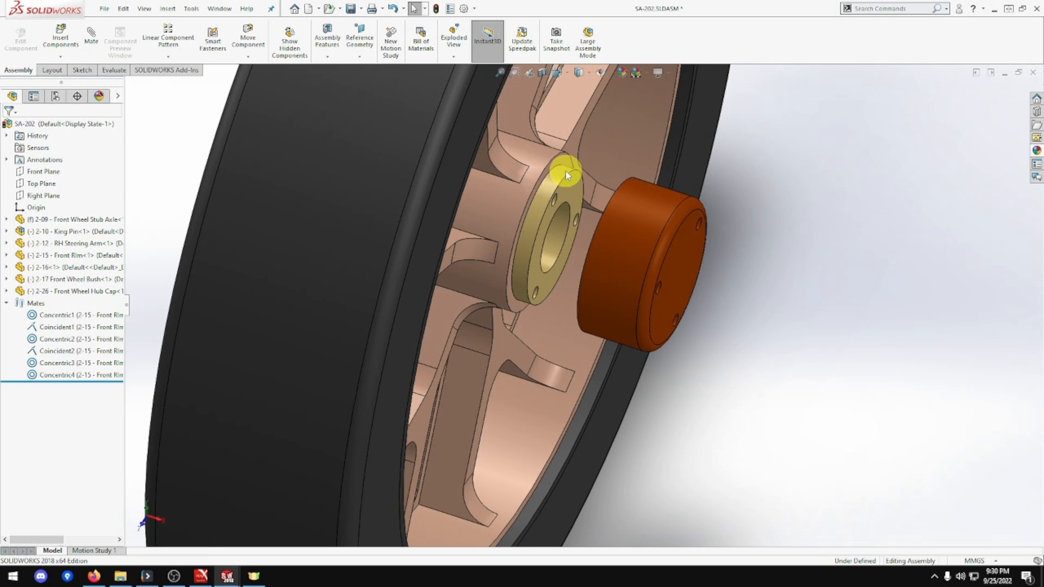
click(91, 35)
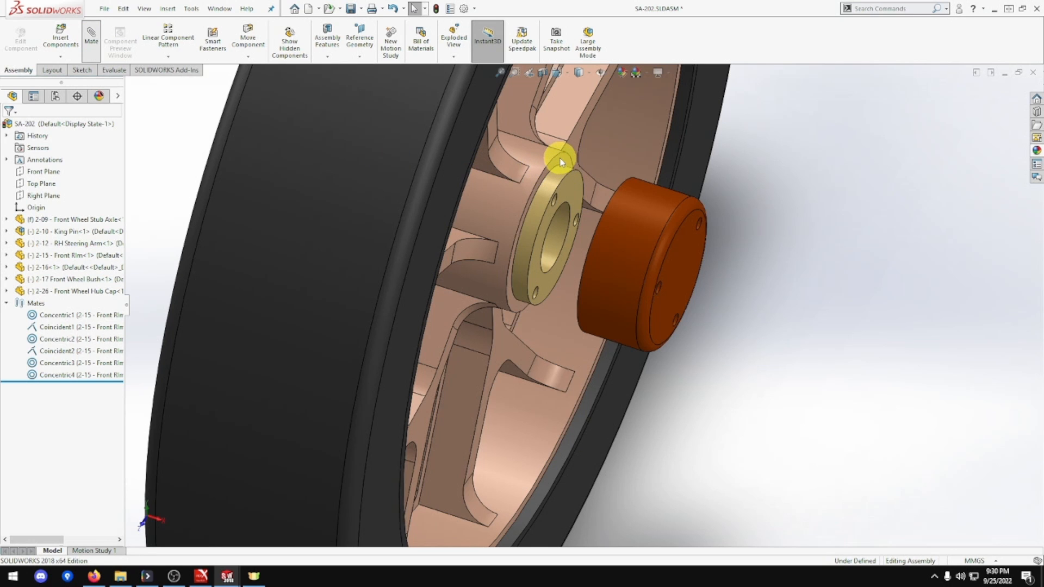
key(Left)
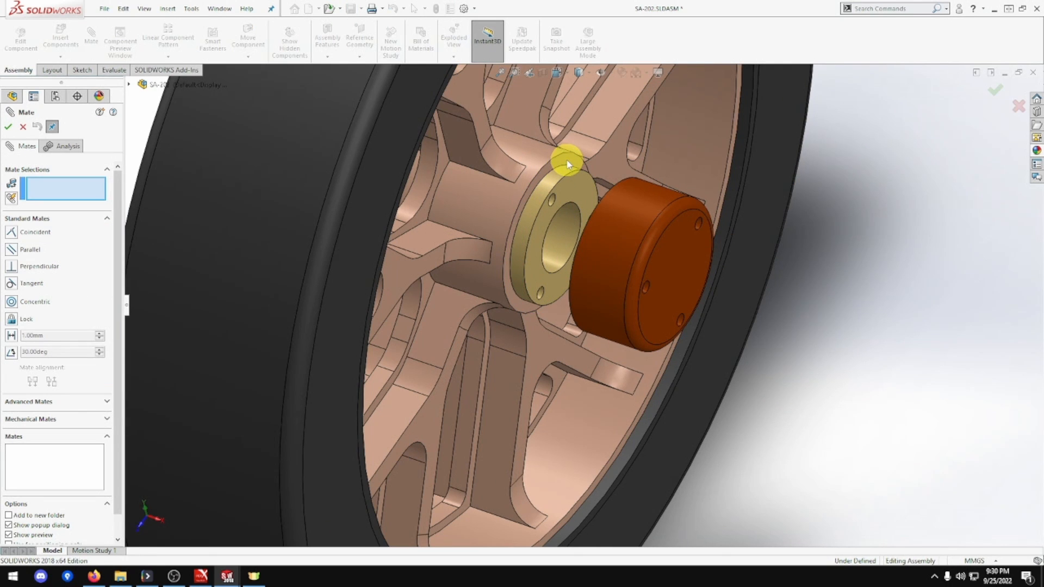
click(567, 162)
middle_drag(577, 175, 659, 224)
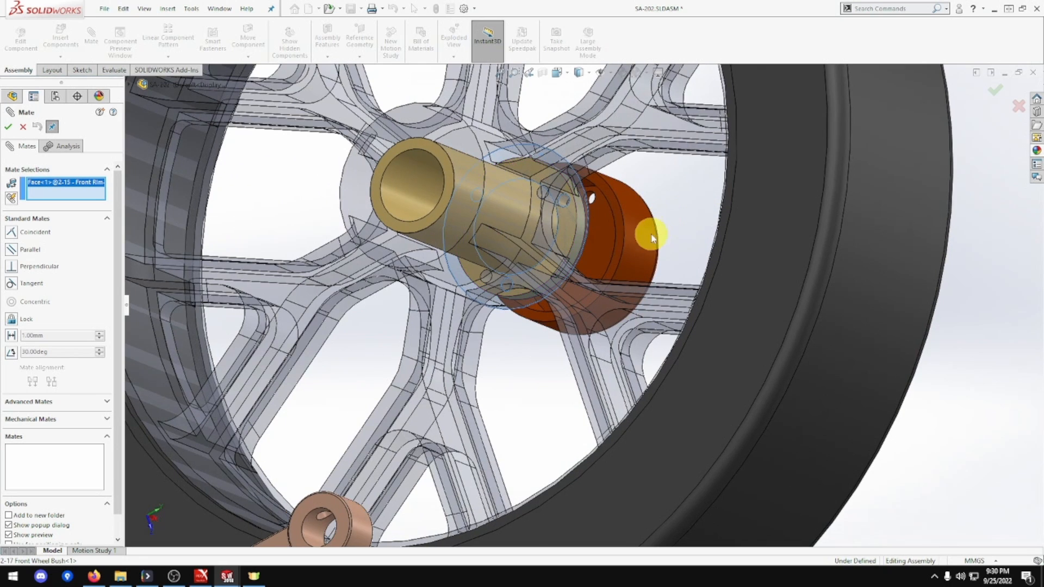
click(621, 231)
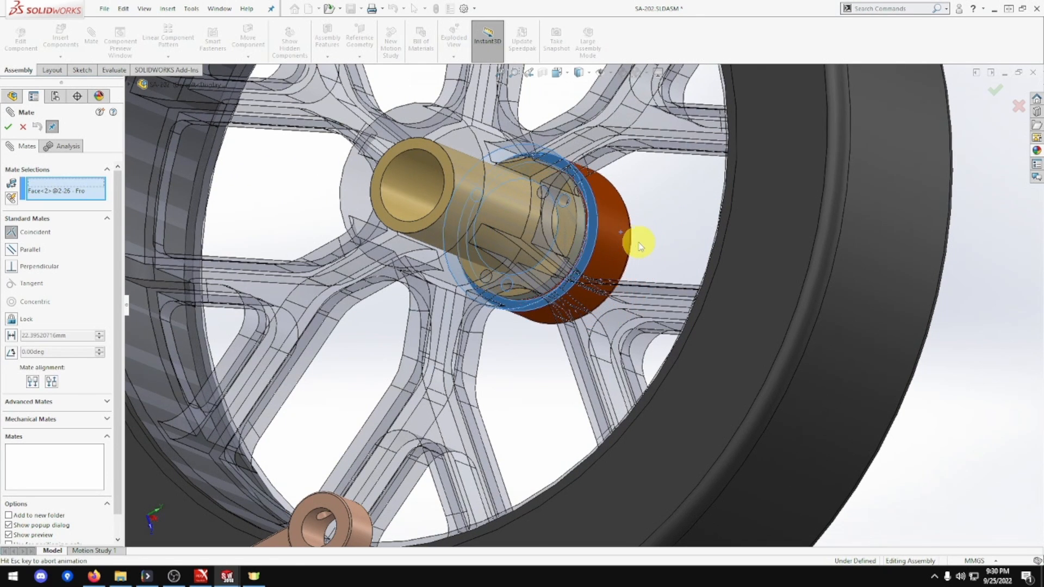
click(760, 229)
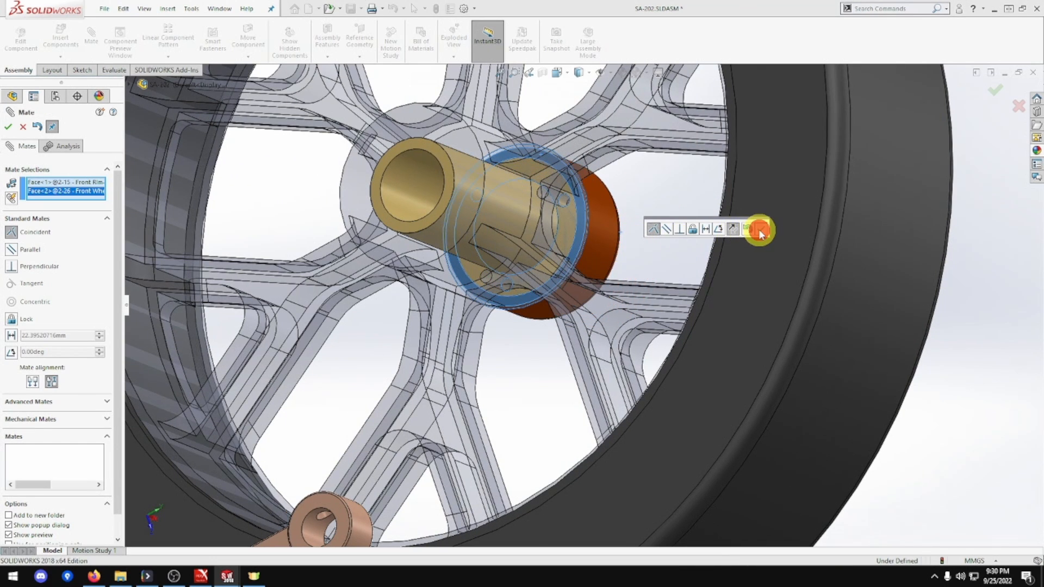
Add a concentric mate between a screw hole in the hub cap and the matching bush flange hole, and finish mating.
middle_drag(727, 250, 754, 255)
scroll(761, 257, up, 4)
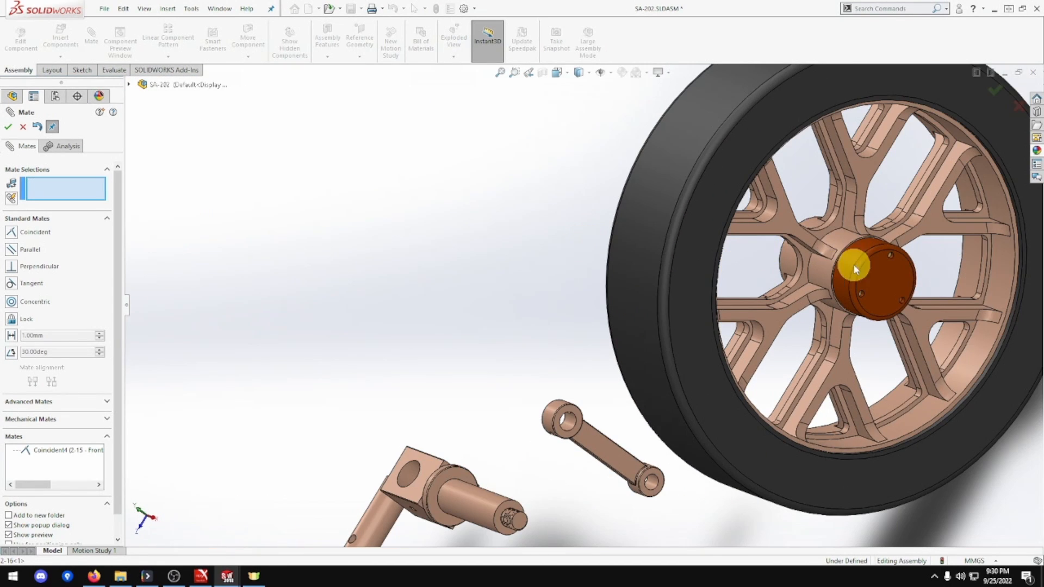
scroll(908, 275, down, 6)
scroll(774, 287, down, 3)
click(677, 223)
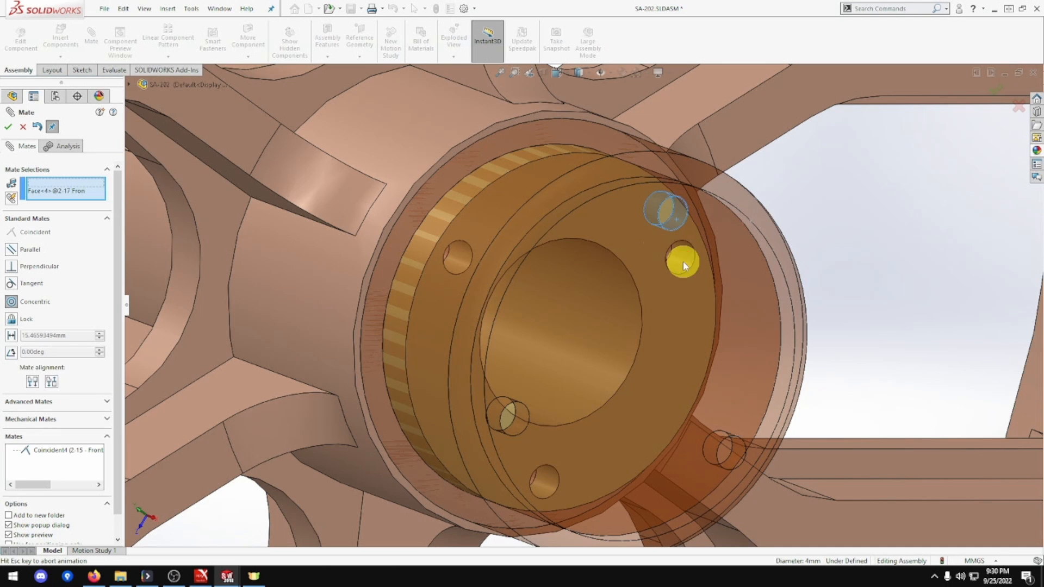
click(684, 264)
middle_drag(682, 317, 685, 294)
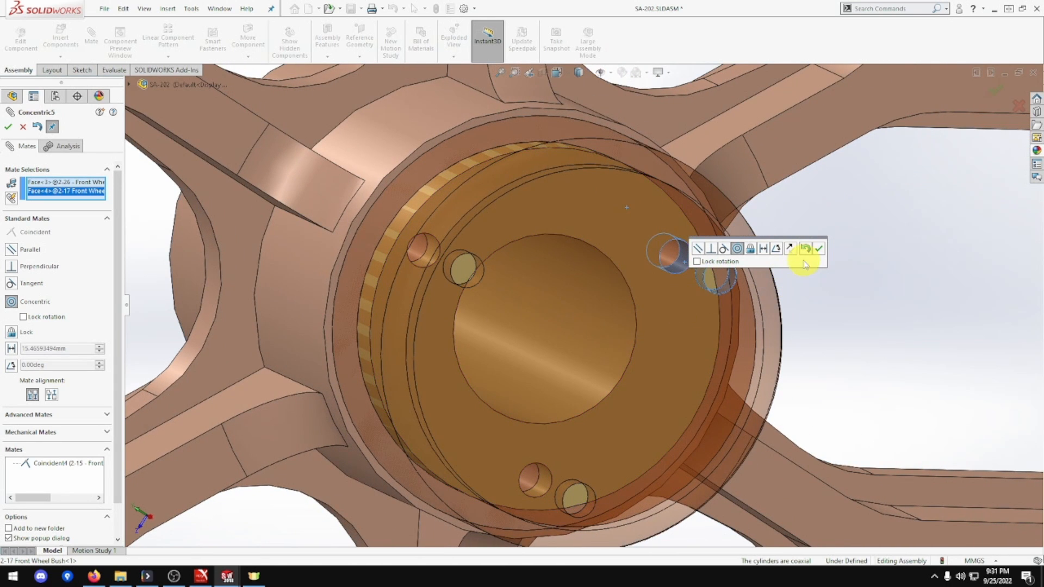
click(819, 249)
scroll(748, 322, up, 5)
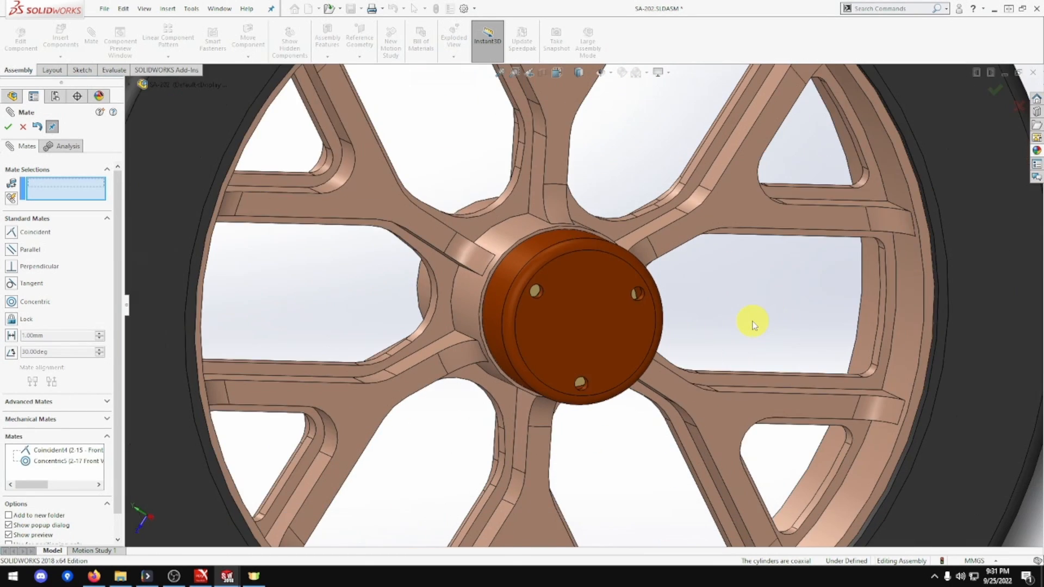
scroll(747, 322, up, 3)
middle_drag(746, 321, 777, 326)
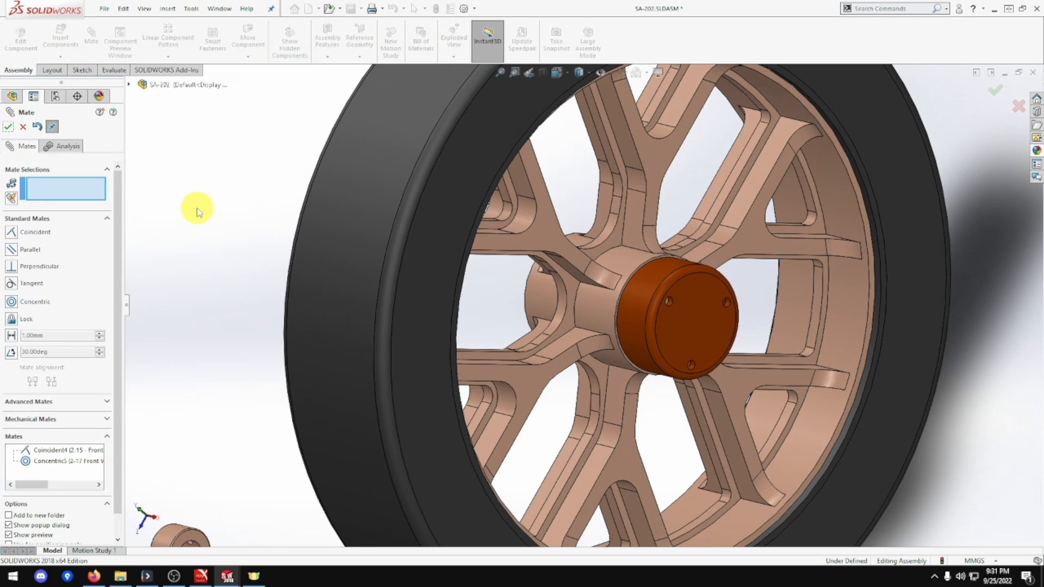
click(9, 127)
Examine the stub axle, king pin and steering arm lying beside the assembled wheel.
scroll(250, 235, up, 3)
middle_drag(249, 236, 268, 251)
drag(465, 292, 457, 272)
mouse_move(361, 259)
middle_down()
mouse_move(279, 247)
mouse_move(356, 267)
middle_up()
scroll(356, 266, up, 2)
scroll(459, 403, down, 3)
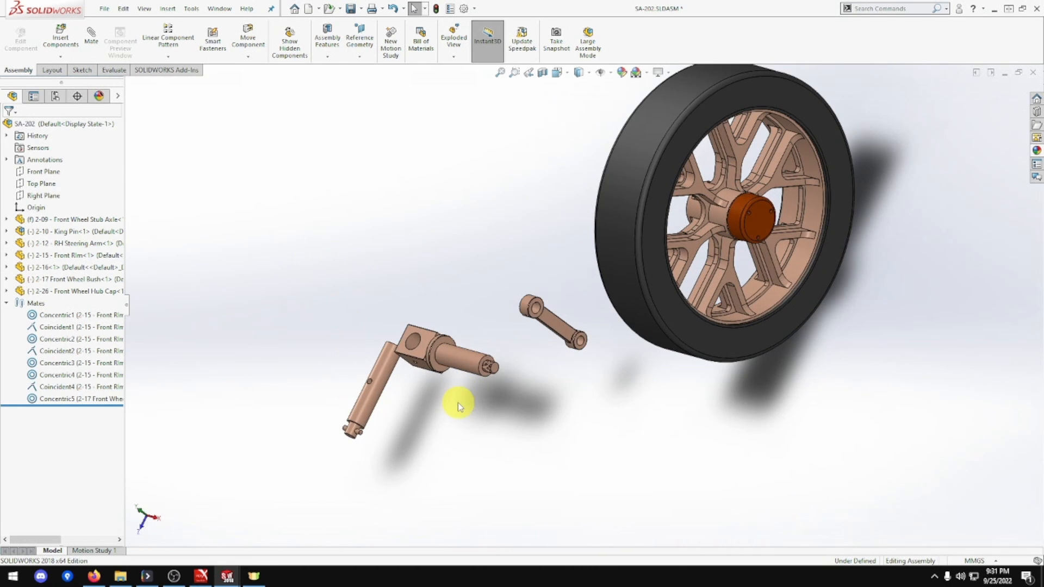
scroll(485, 371, down, 1)
scroll(439, 392, down, 2)
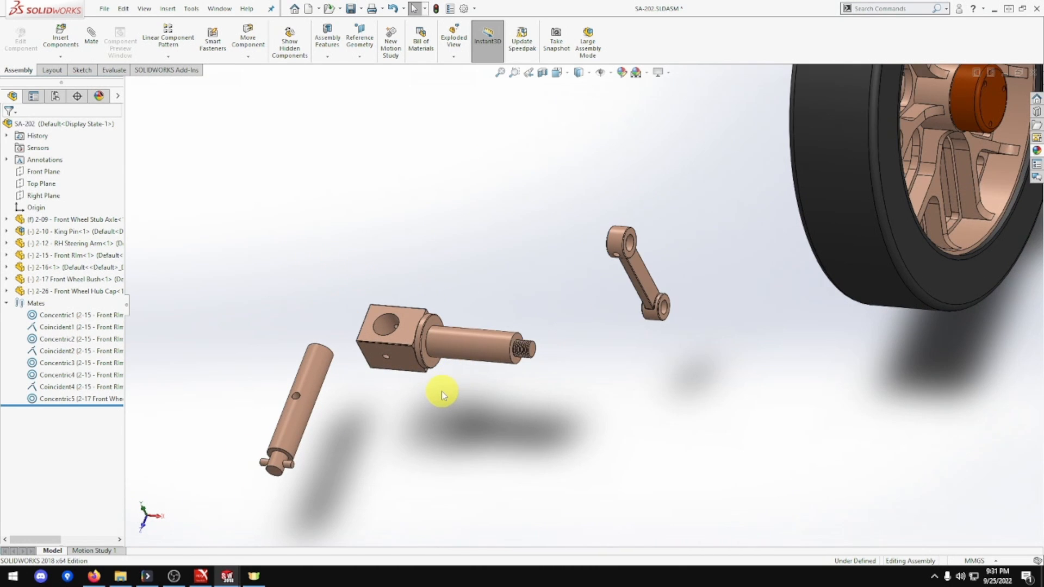
Move the steering arm beside the king pin, just below the stub axle, and clear the selection.
scroll(442, 391, down, 2)
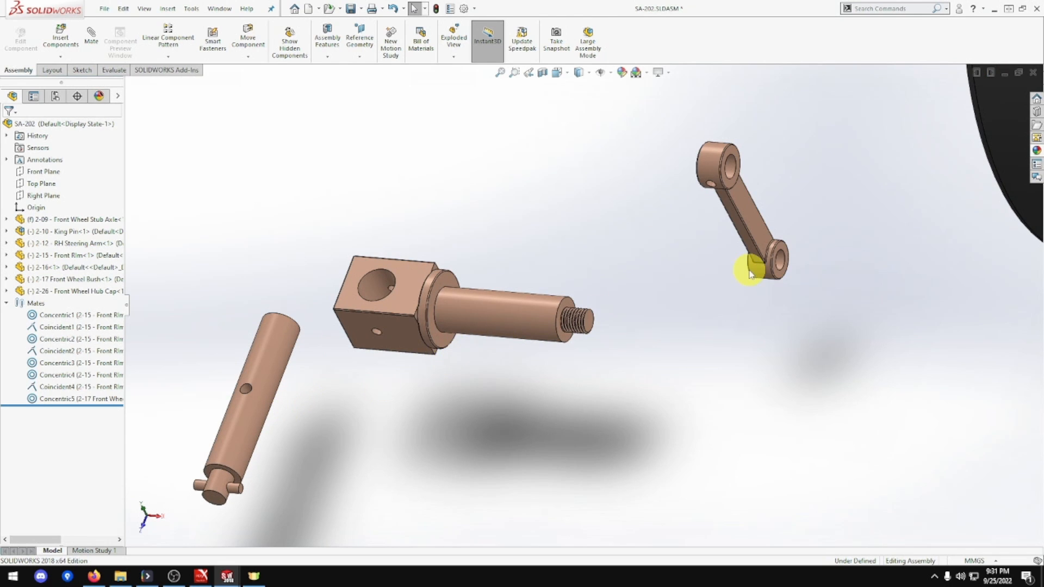
drag(754, 226, 384, 466)
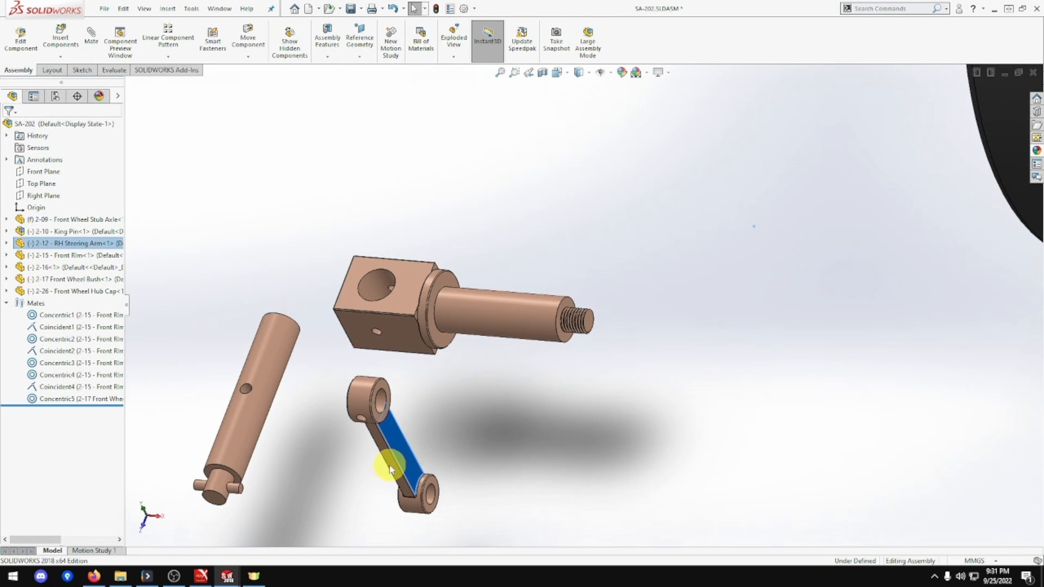
scroll(426, 429, up, 2)
scroll(426, 429, down, 3)
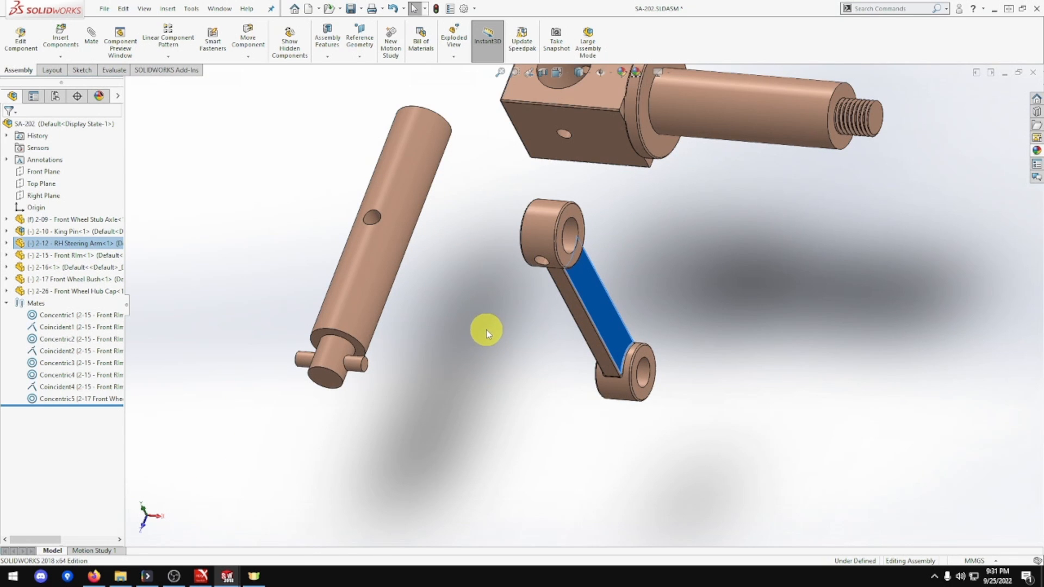
click(474, 327)
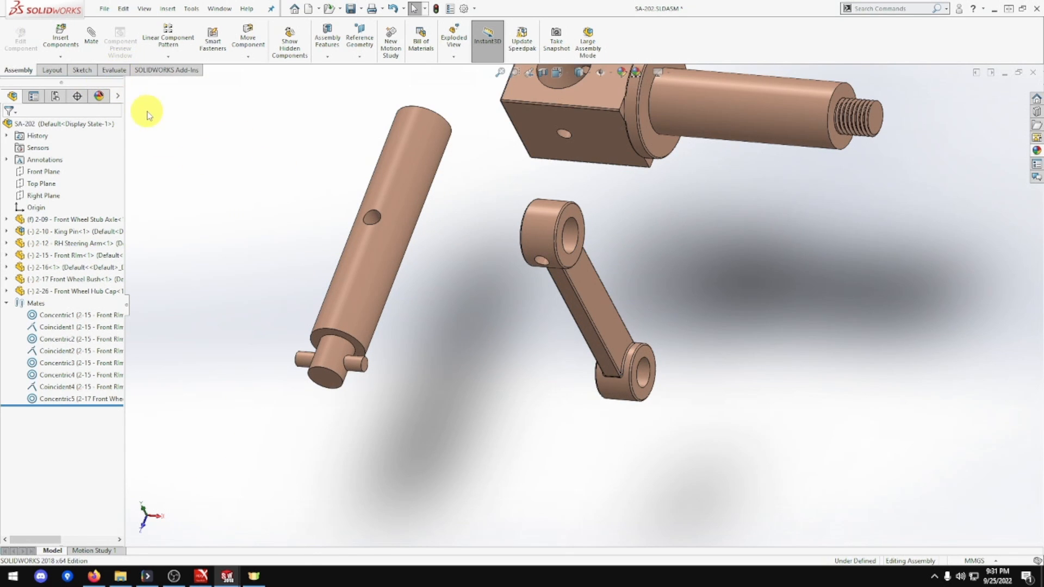
Add a concentric mate between the king pin's small cross pin and the side hole in the steering arm's boss.
click(91, 37)
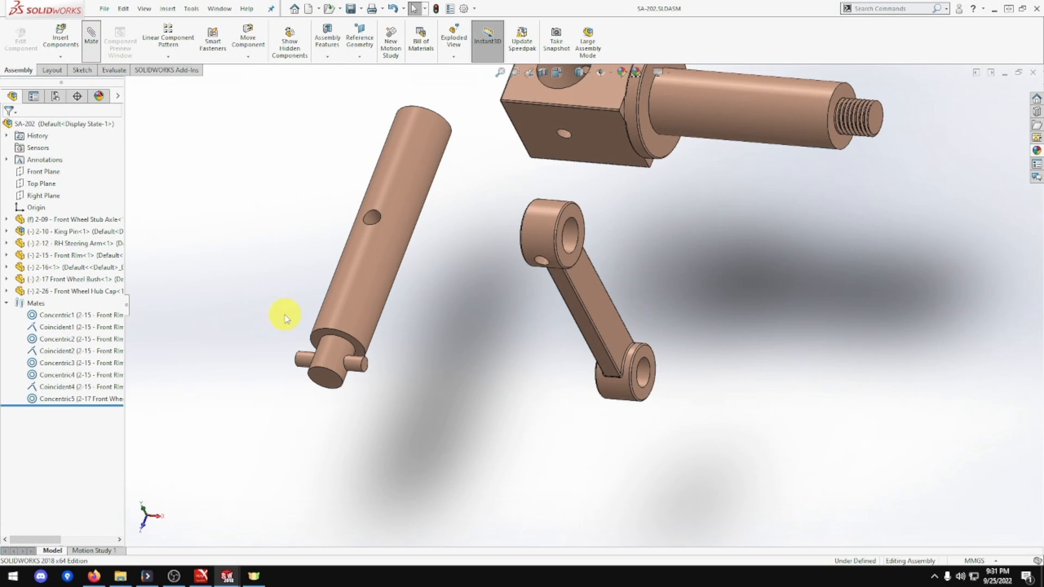
click(346, 368)
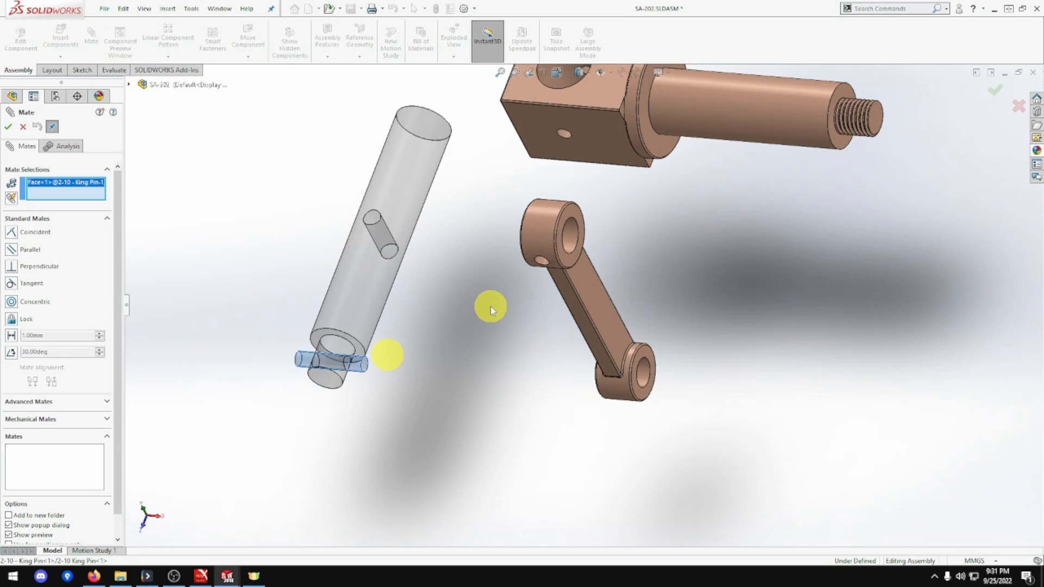
click(543, 265)
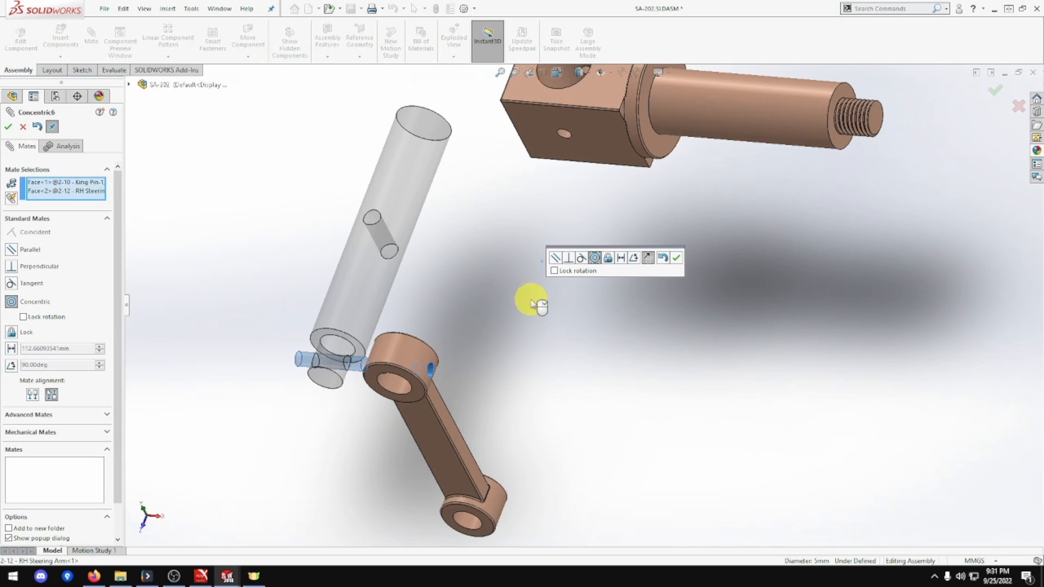
click(676, 257)
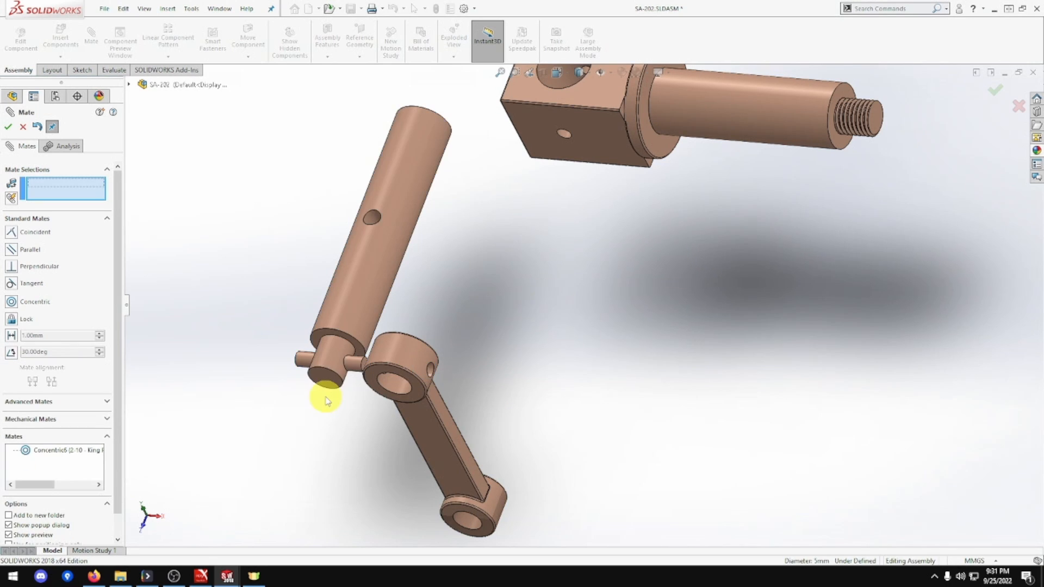
Add a concentric mate between the king pin's reduced lower end and the bore of the steering arm's boss.
click(328, 370)
click(391, 386)
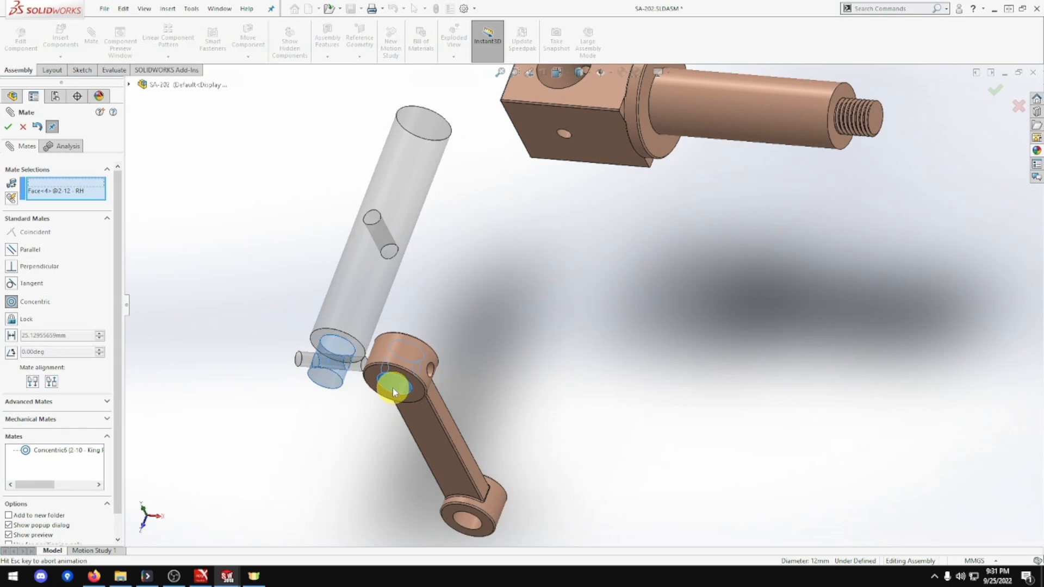
click(380, 406)
Add a concentric mate between the king pin's cross hole and the small side hole in the stub axle block.
middle_drag(543, 340, 581, 304)
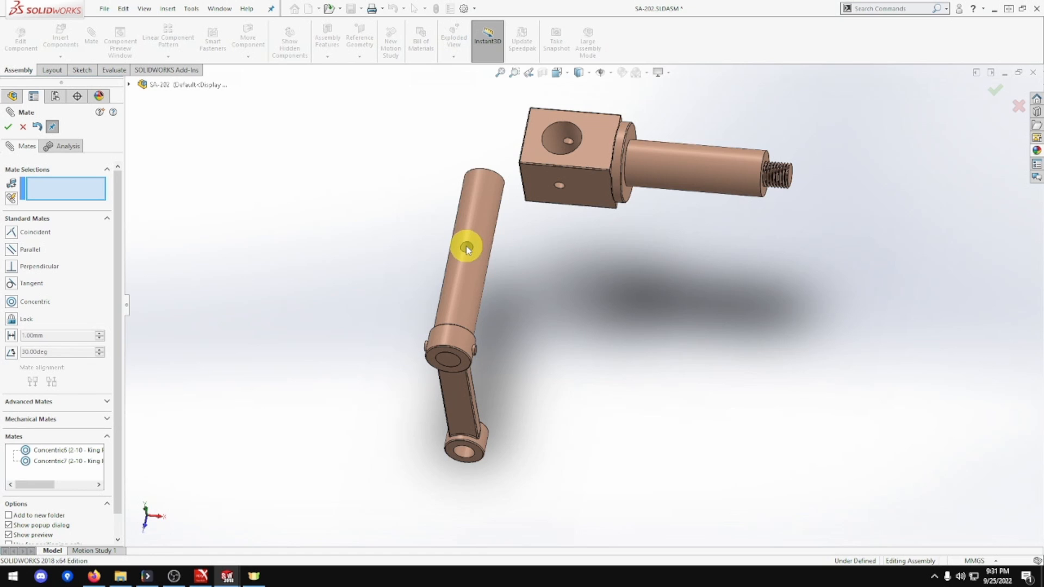
scroll(555, 237, down, 3)
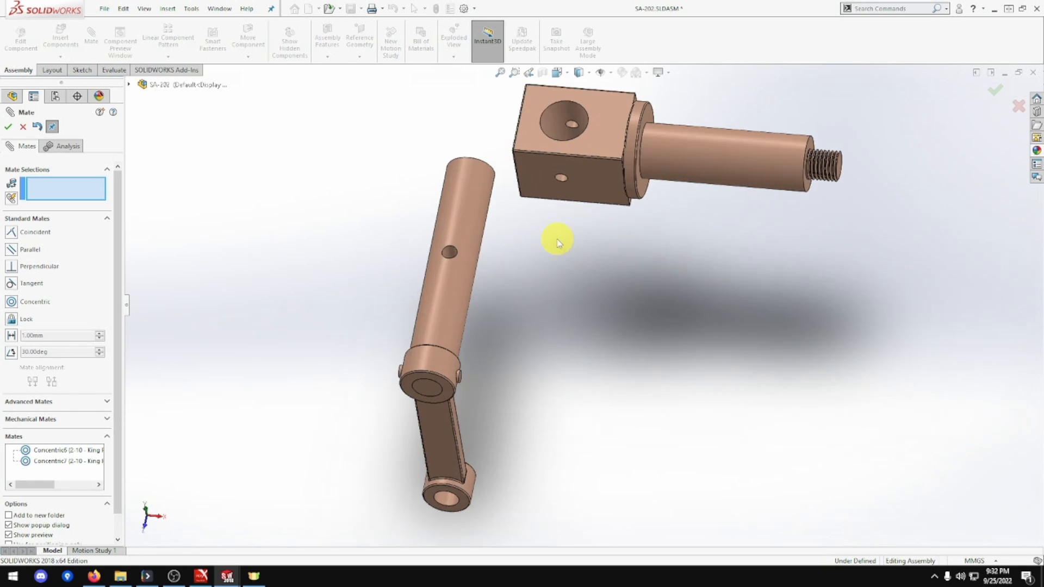
click(395, 269)
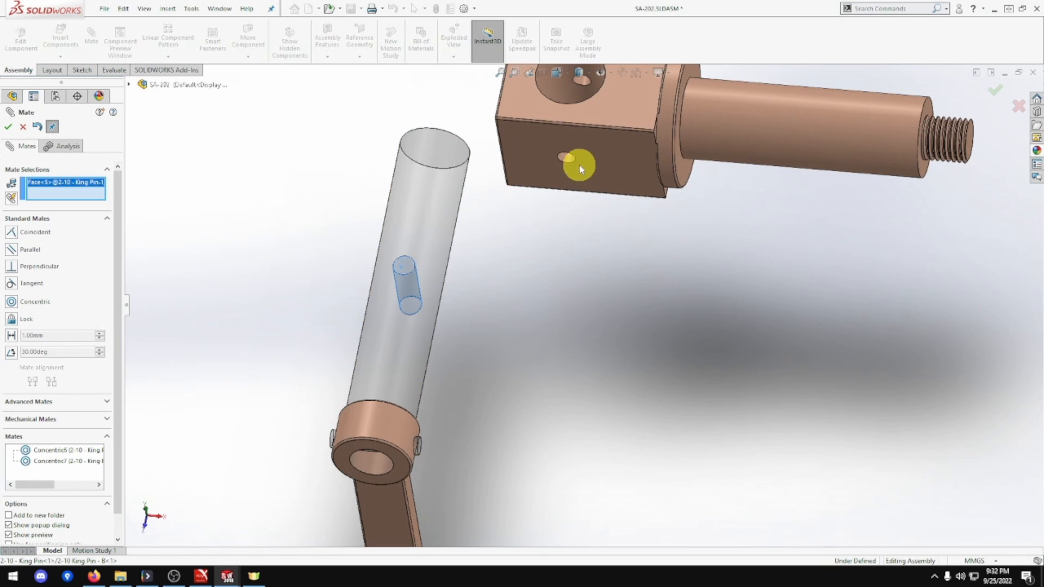
click(567, 156)
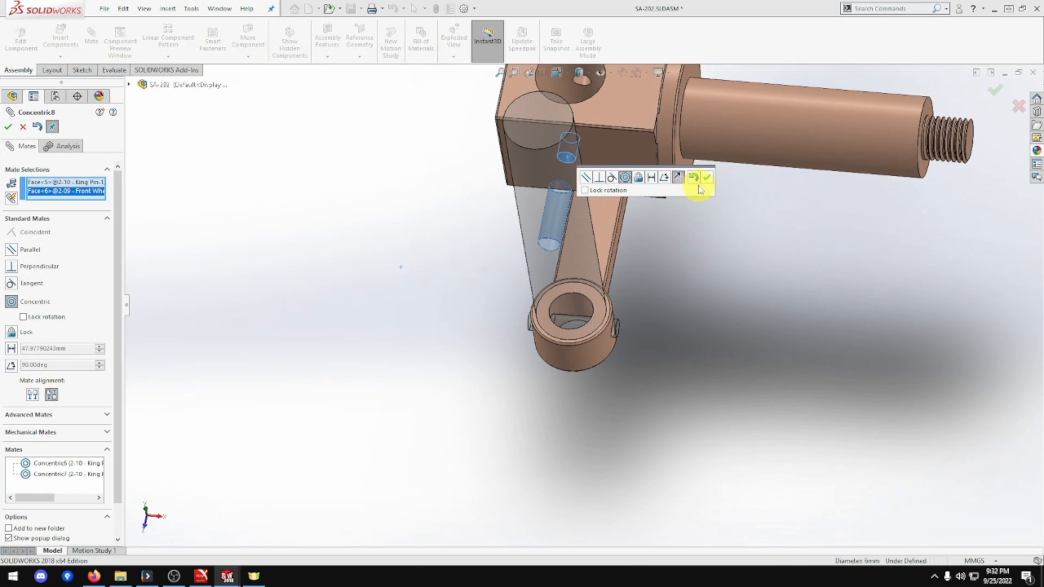
click(713, 178)
Add a concentric mate between the king pin's main cylindrical face and the large bore in the stub axle block.
click(540, 204)
scroll(580, 156, up, 2)
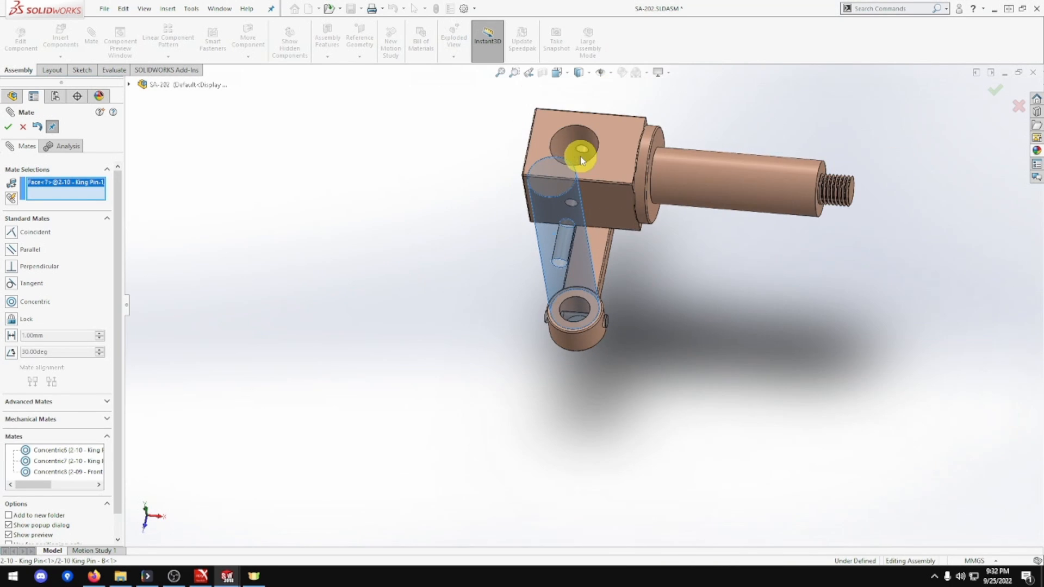
click(572, 141)
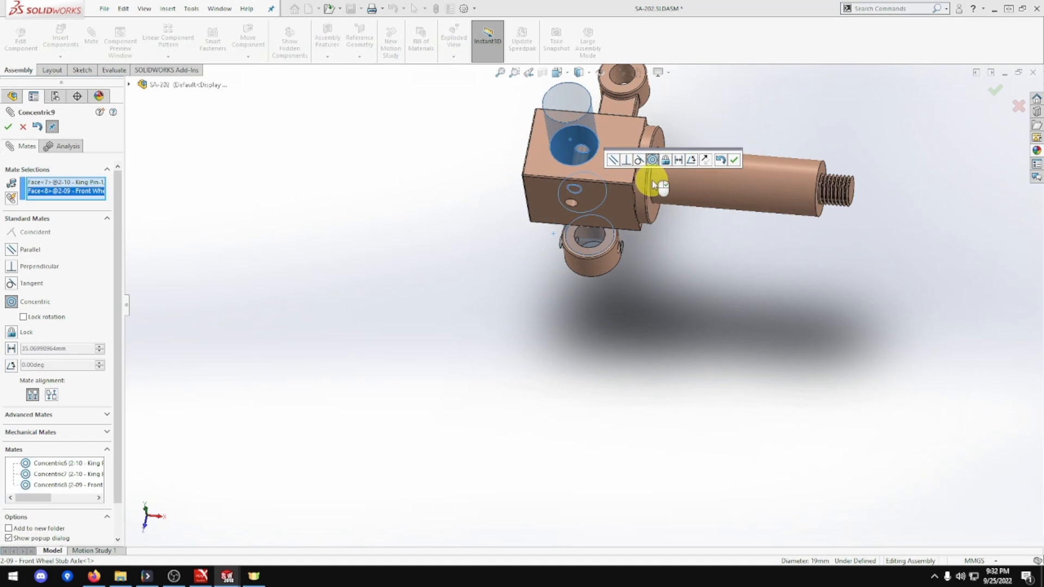
click(732, 161)
Add a concentric mate between the wheel bush's bore and the stub axle's cylindrical shaft.
scroll(674, 230, up, 2)
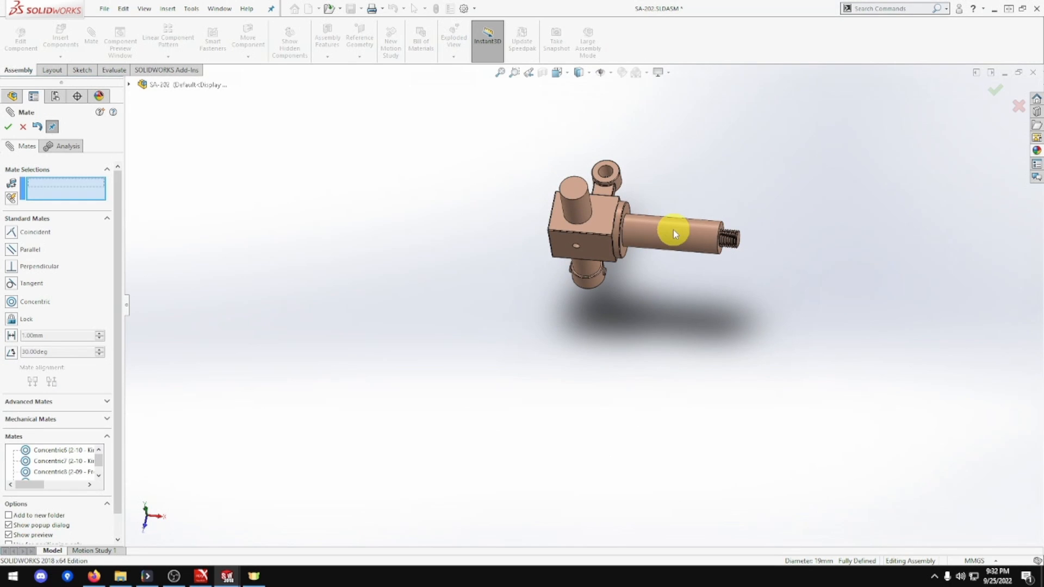
middle_drag(669, 226, 679, 200)
scroll(682, 210, up, 2)
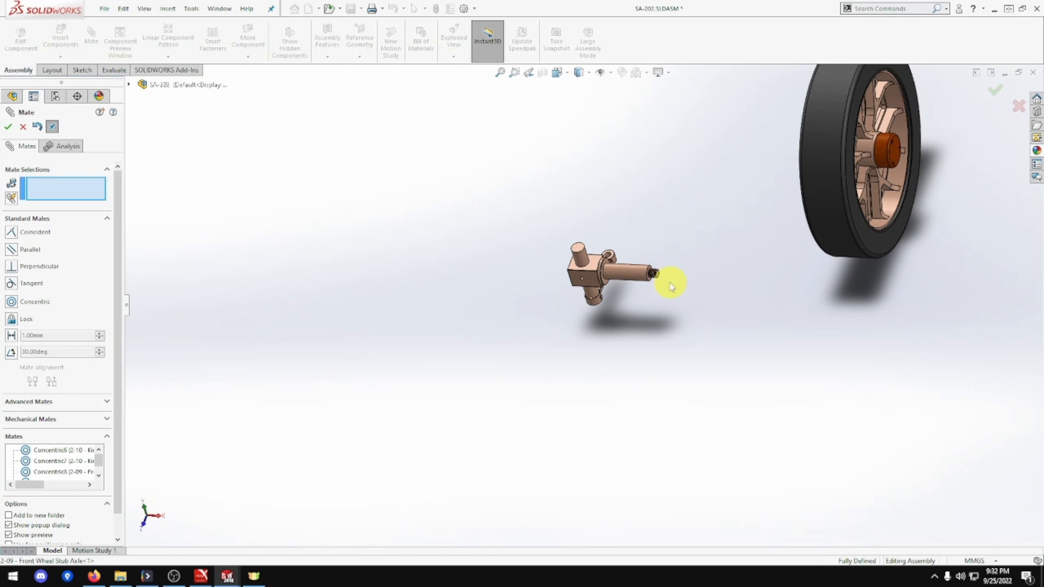
middle_drag(725, 243, 775, 254)
scroll(769, 227, down, 4)
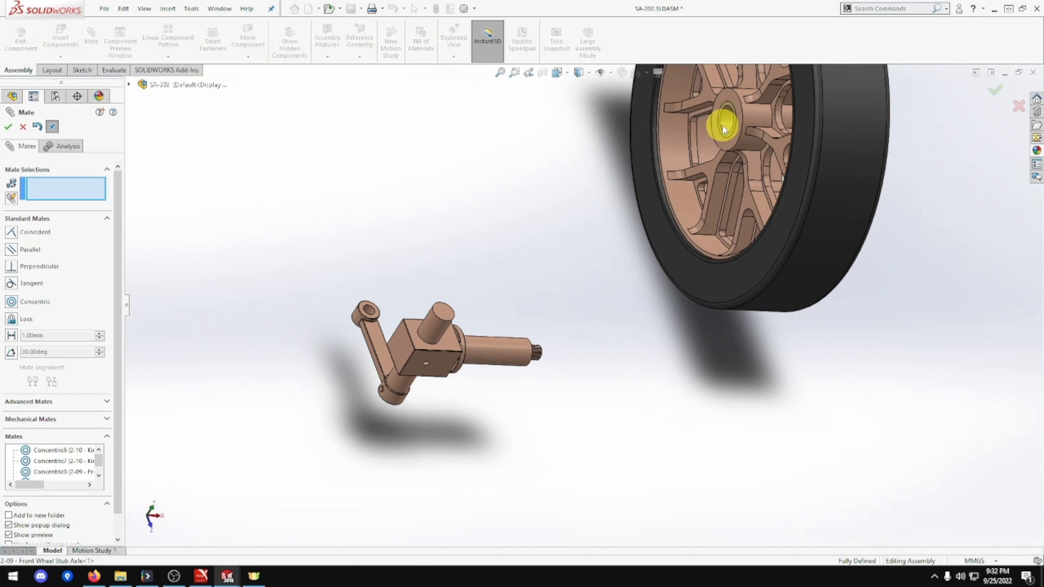
click(729, 125)
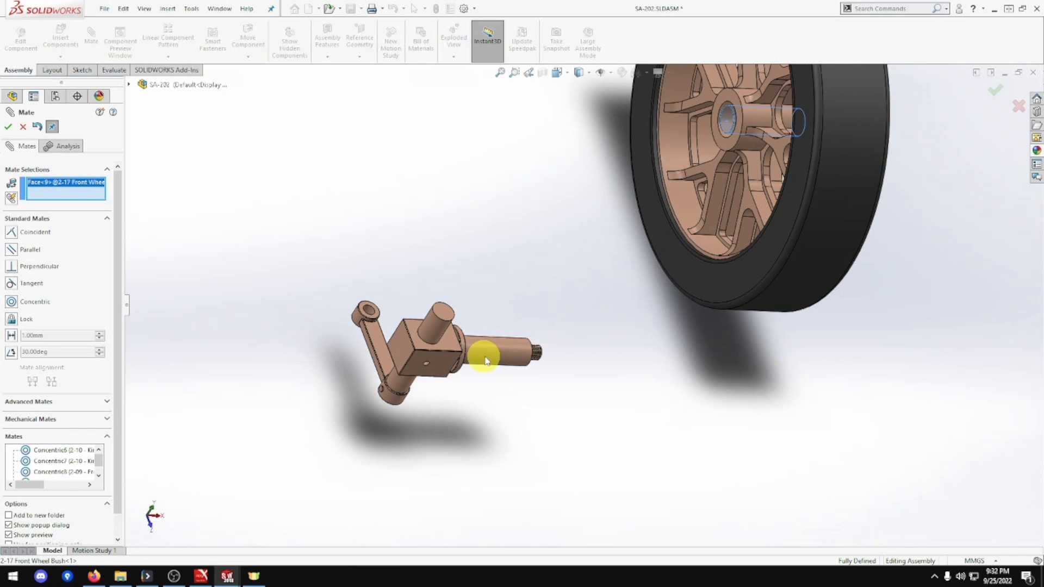
click(494, 373)
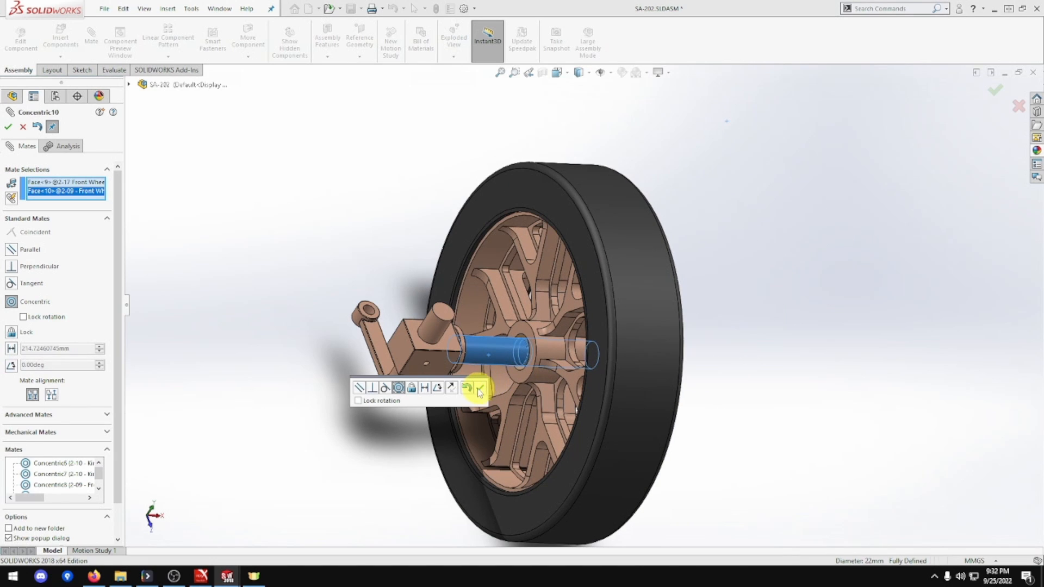
click(480, 387)
Add a coincident mate between the rim's inner hub end face and the stub axle's collar face, and finish mating.
scroll(513, 391, up, 3)
scroll(589, 360, down, 6)
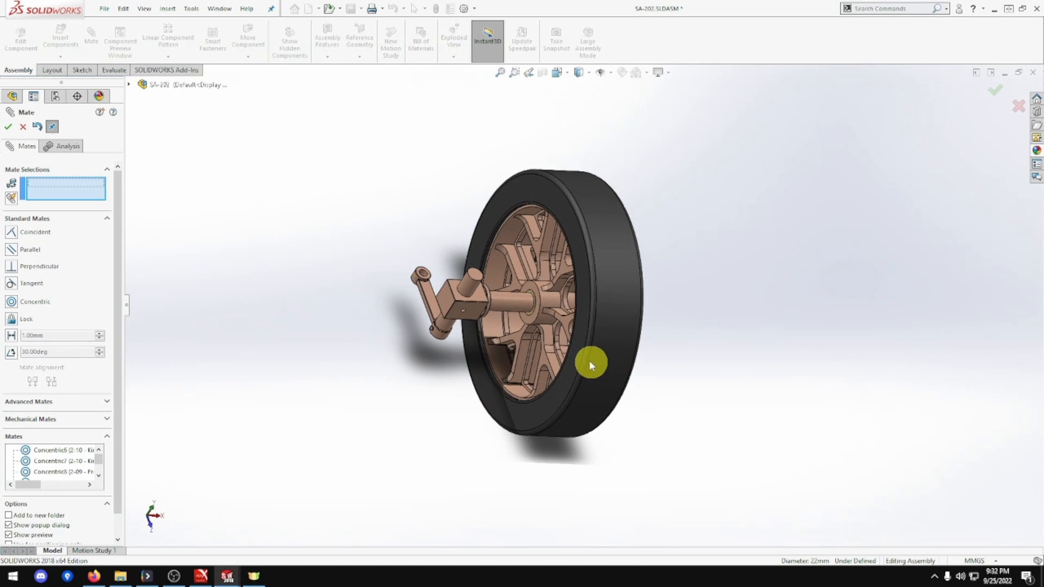
middle_drag(546, 334, 567, 315)
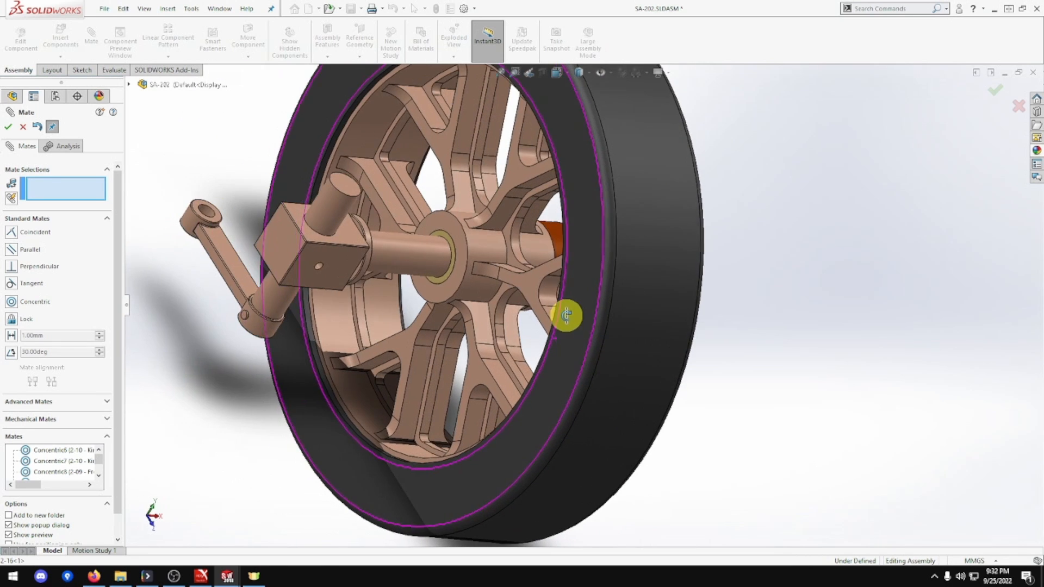
click(440, 295)
middle_drag(426, 296, 357, 300)
scroll(317, 283, down, 3)
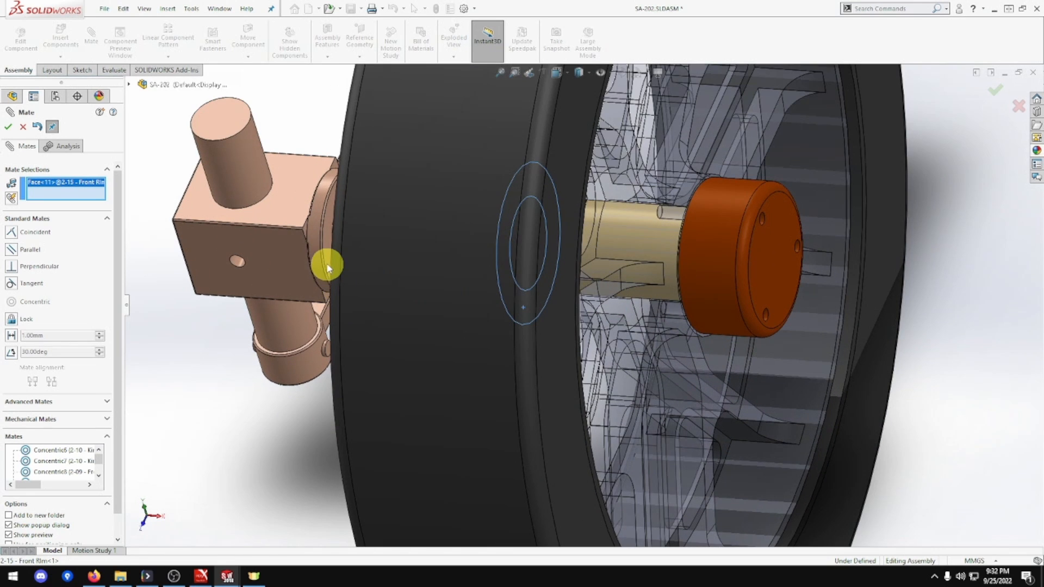
click(330, 260)
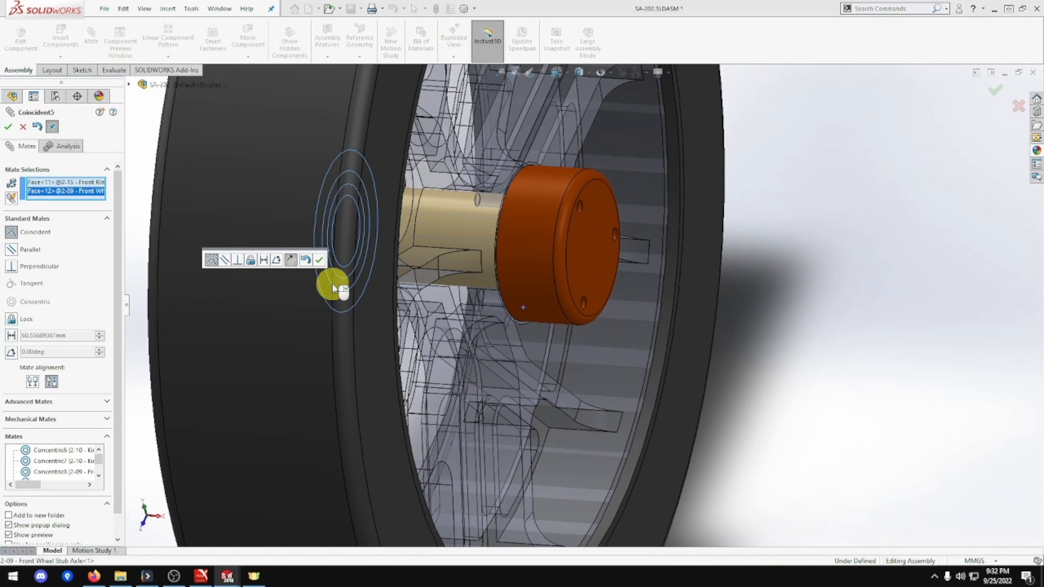
click(319, 259)
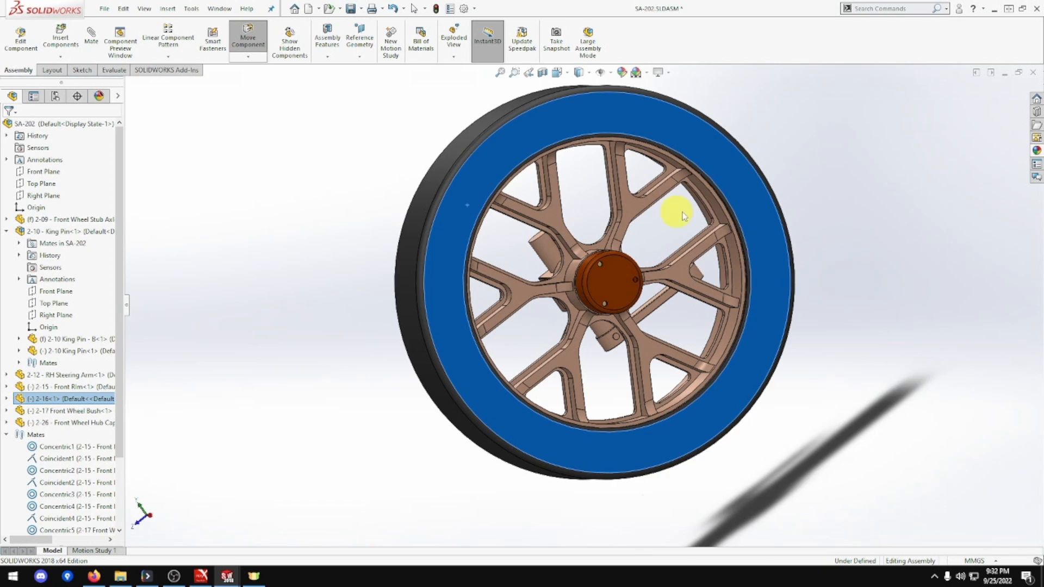
Turn the tyre and rim on the stub axle to test the wheel's rotation, and view the inner side.
drag(817, 288, 859, 380)
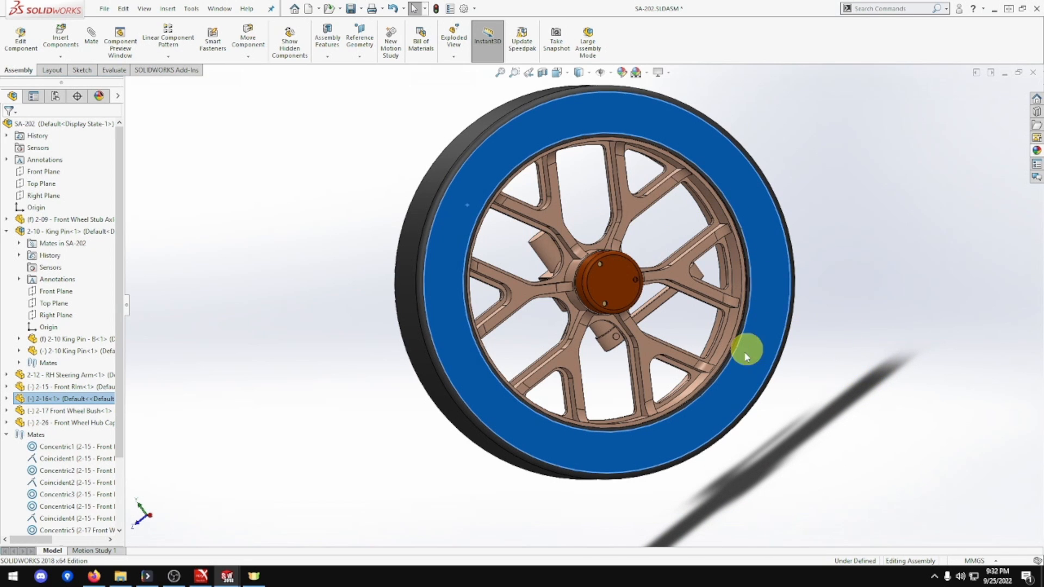
drag(539, 284, 613, 337)
click(478, 177)
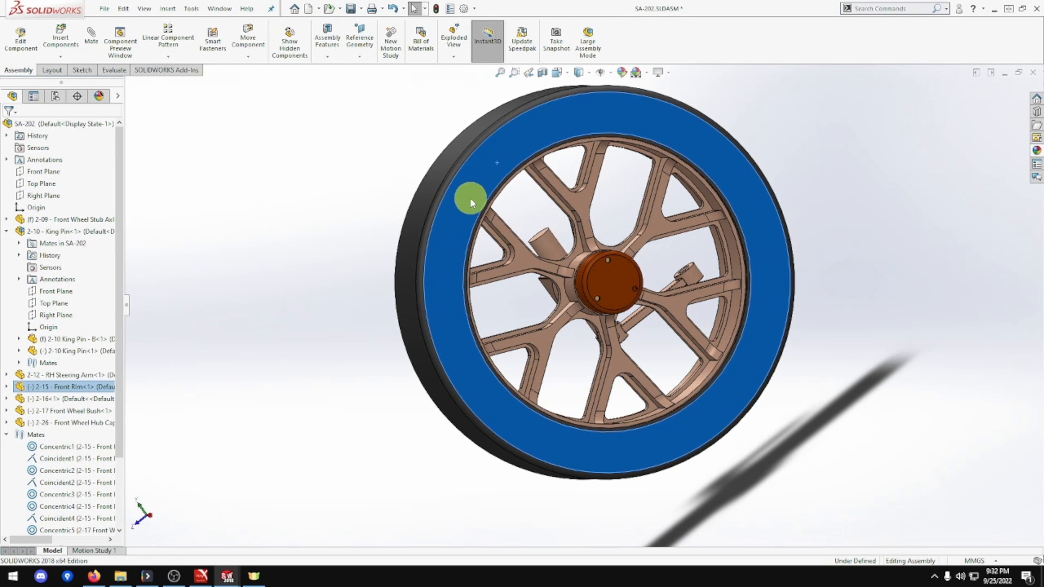
drag(496, 226, 515, 310)
middle_drag(479, 288, 596, 311)
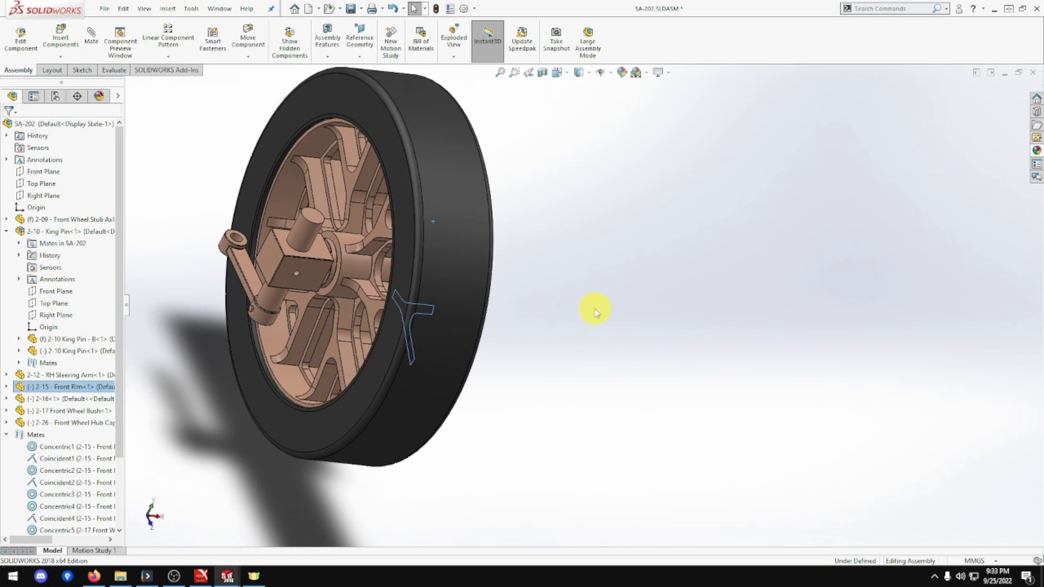
Examine the stub axle's threaded end inside the hub cap from the front and at an angle with hidden lines visible.
click(543, 314)
key(ctrl+1)
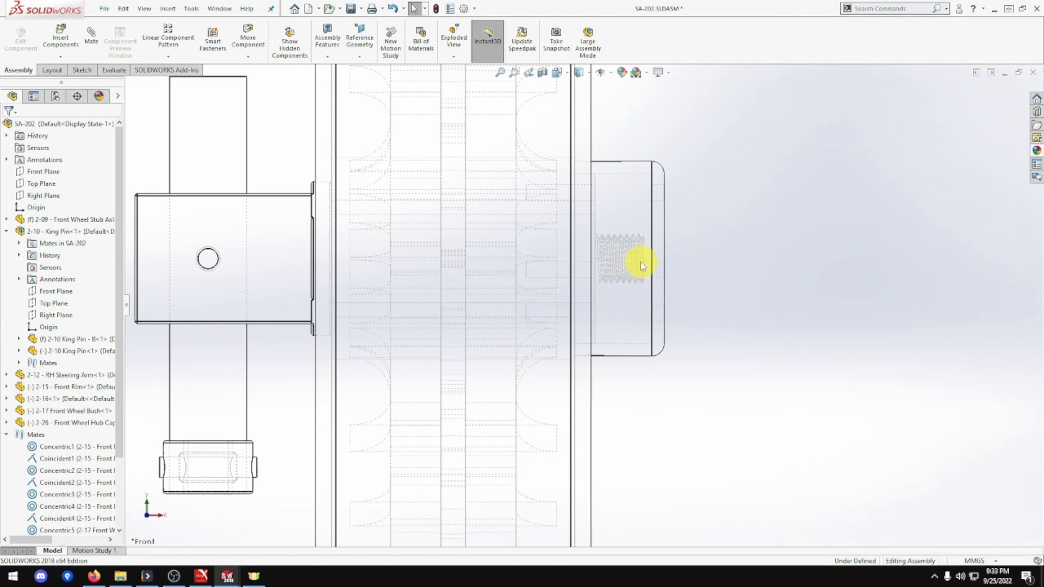
middle_drag(609, 260, 562, 195)
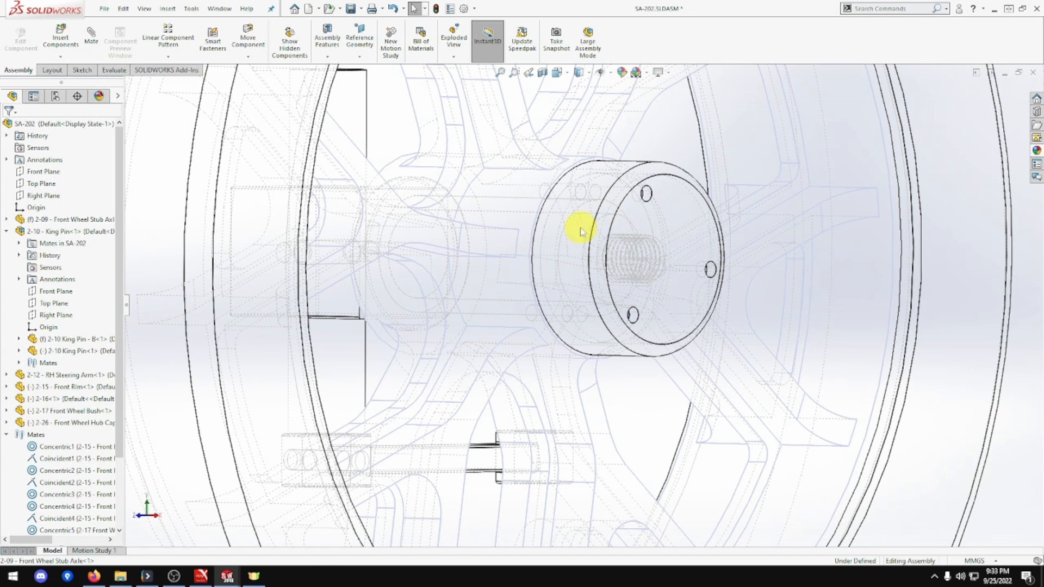
scroll(613, 261, up, 5)
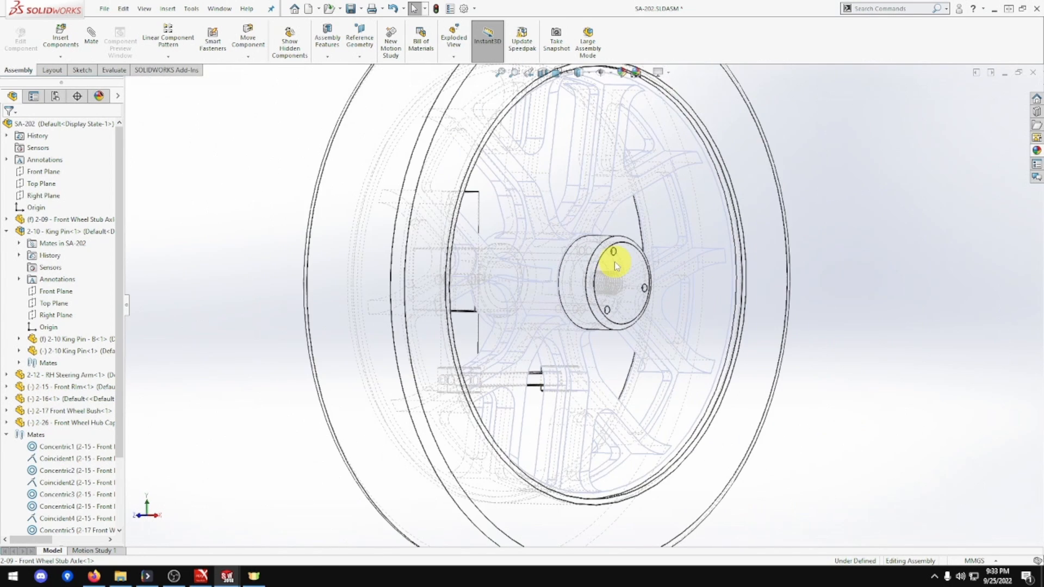